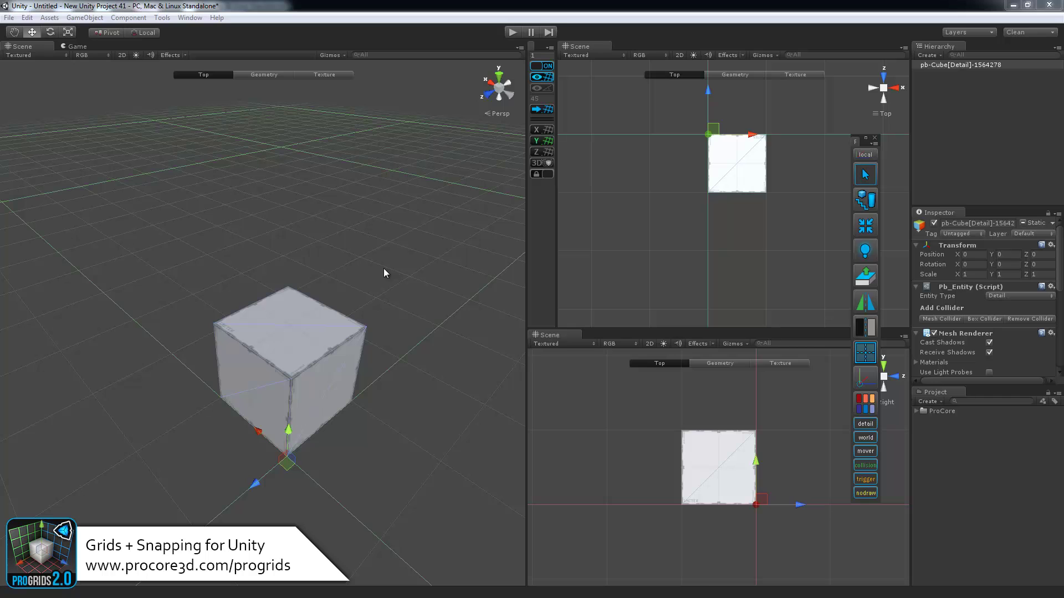
- Move the cube one grid unit along Z, then toggle grid snapping off and back on
alt+right_drag(382, 282, 323, 342)
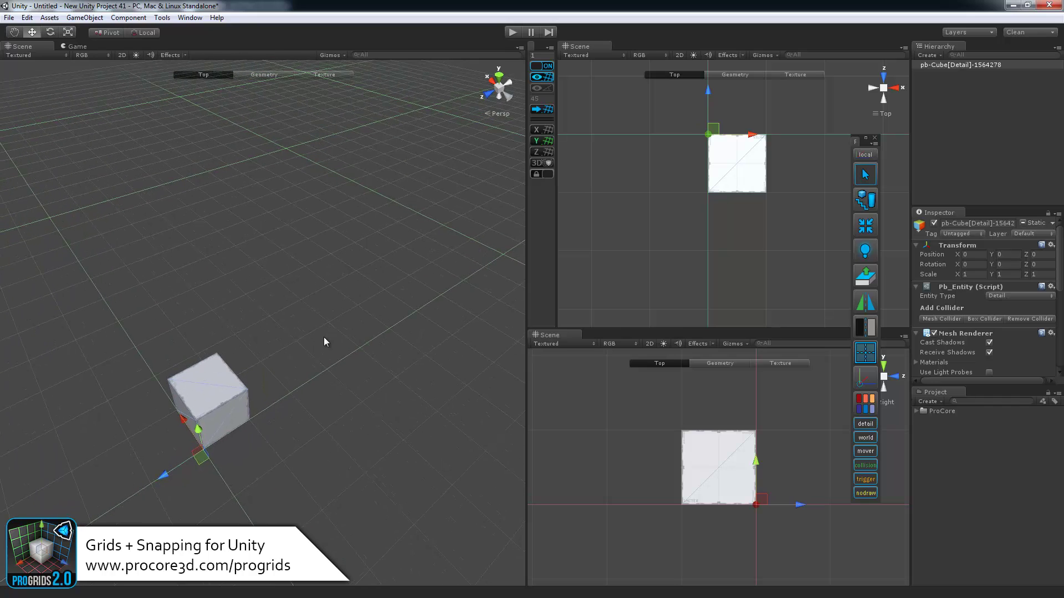
middle_drag(331, 327, 311, 332)
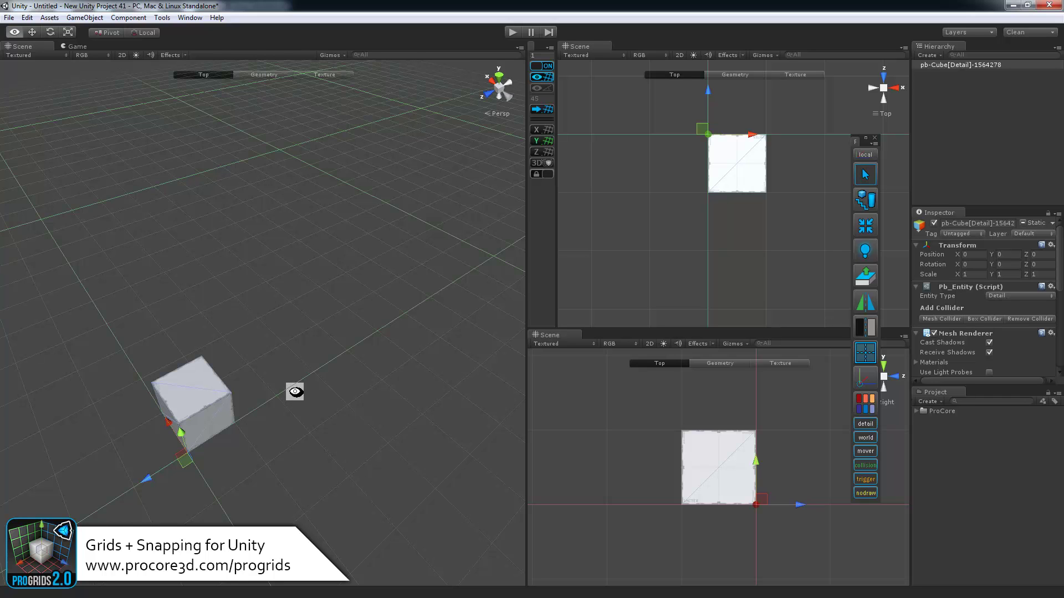
mouse_move(293, 389)
alt+mouse_down()
mouse_move(294, 406)
mouse_move(300, 397)
alt+mouse_up()
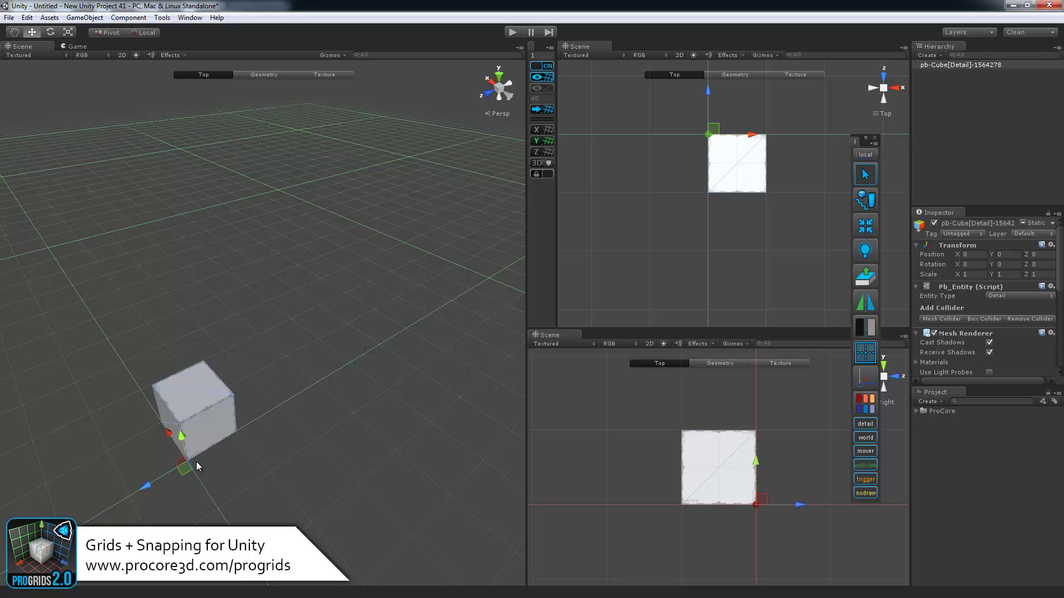
mouse_move(185, 469)
mouse_down()
mouse_move(279, 388)
mouse_move(249, 299)
mouse_move(215, 280)
mouse_move(128, 310)
mouse_move(86, 420)
mouse_move(228, 343)
mouse_move(284, 394)
mouse_move(356, 399)
mouse_move(226, 431)
mouse_move(202, 459)
mouse_move(217, 458)
mouse_move(165, 458)
mouse_move(221, 419)
mouse_move(201, 428)
mouse_move(192, 453)
mouse_up()
click(546, 67)
click(545, 67)
- In Geometry mode, extrude the top face up, a side arm outward, and a leg down
alt+drag(297, 469, 224, 385)
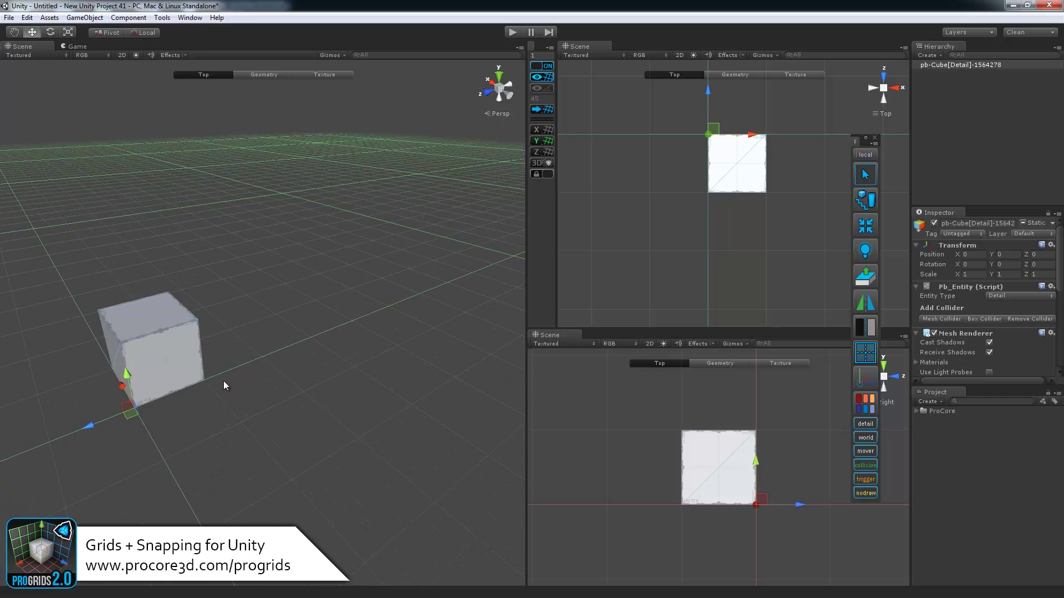
key(g)
alt+drag(162, 319, 221, 69)
mouse_move(244, 244)
alt+mouse_down()
mouse_move(256, 257)
mouse_move(233, 233)
alt+mouse_up()
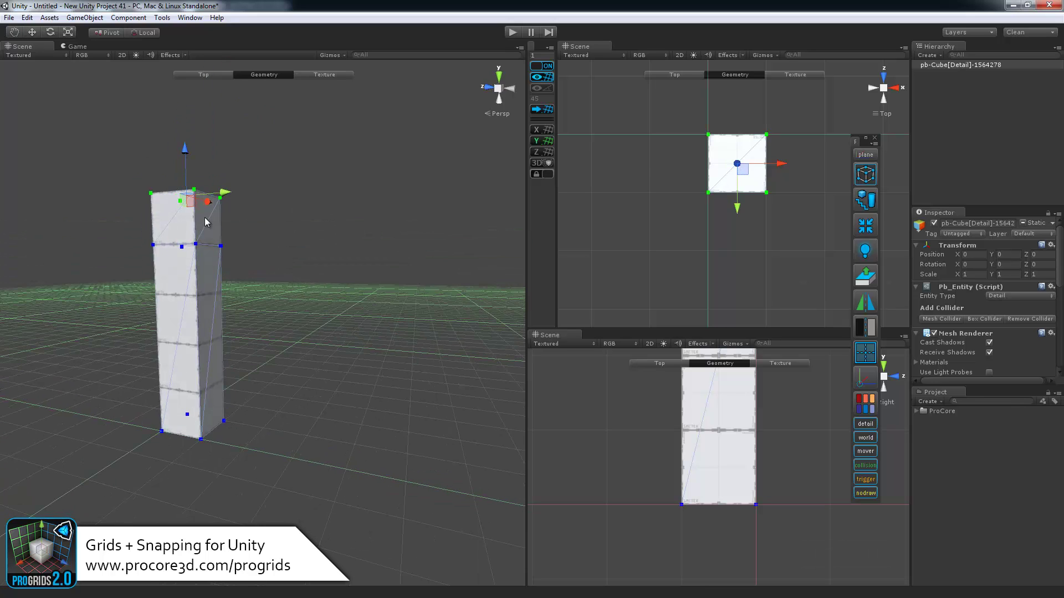
click(208, 221)
alt+drag(301, 310, 411, 254)
click(411, 254)
scroll(737, 461, down, 4)
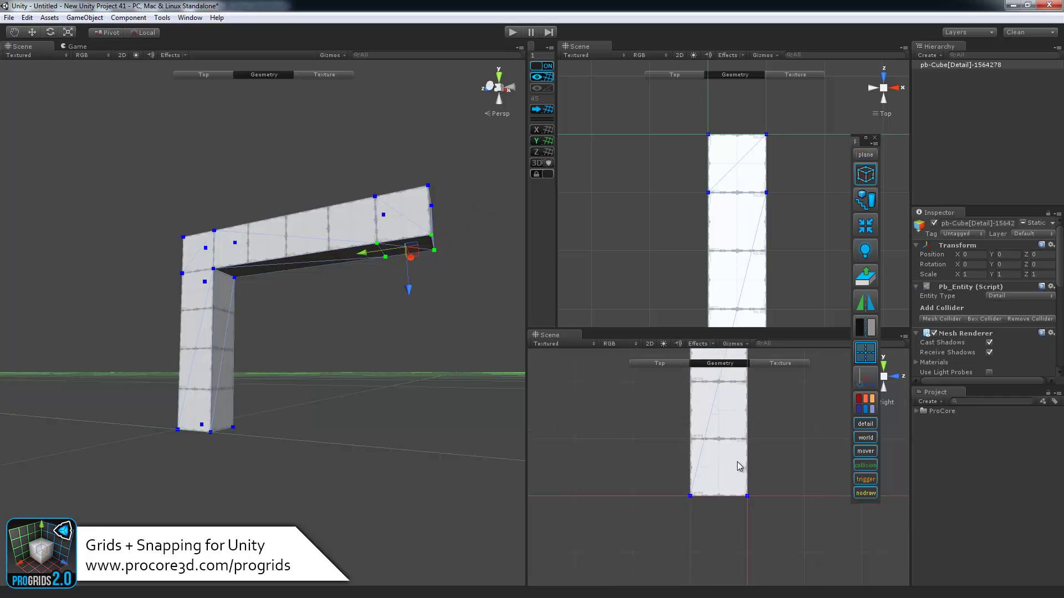
scroll(740, 449, down, 3)
shift+drag(408, 285, 414, 461)
- Slope the arch's top corner, then extrude a long bar along Z and a pillar to the ground
alt+drag(354, 373, 331, 161)
click(389, 227)
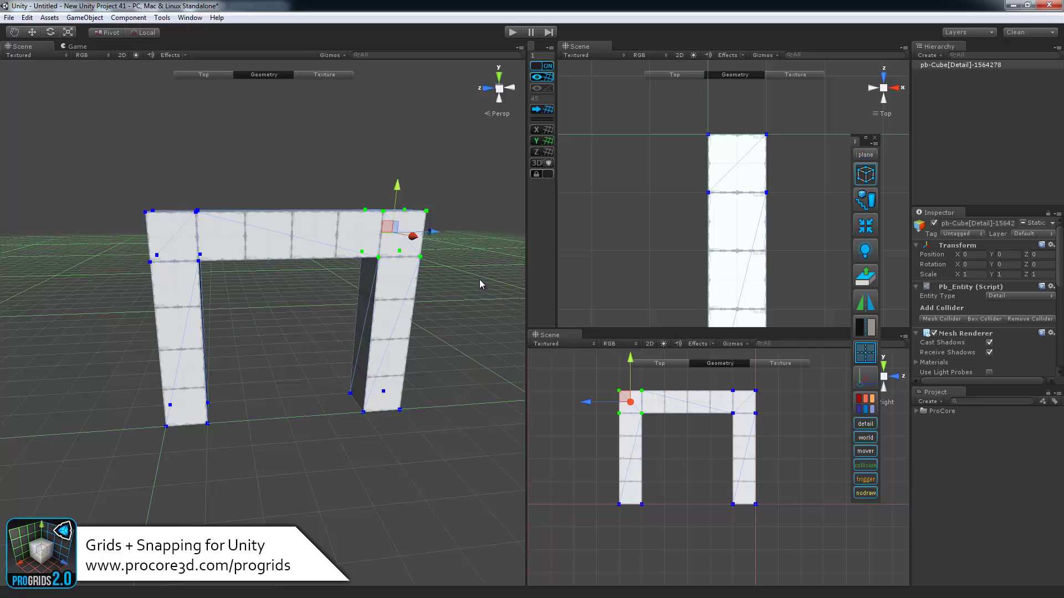
drag(398, 187, 317, 314)
click(247, 262)
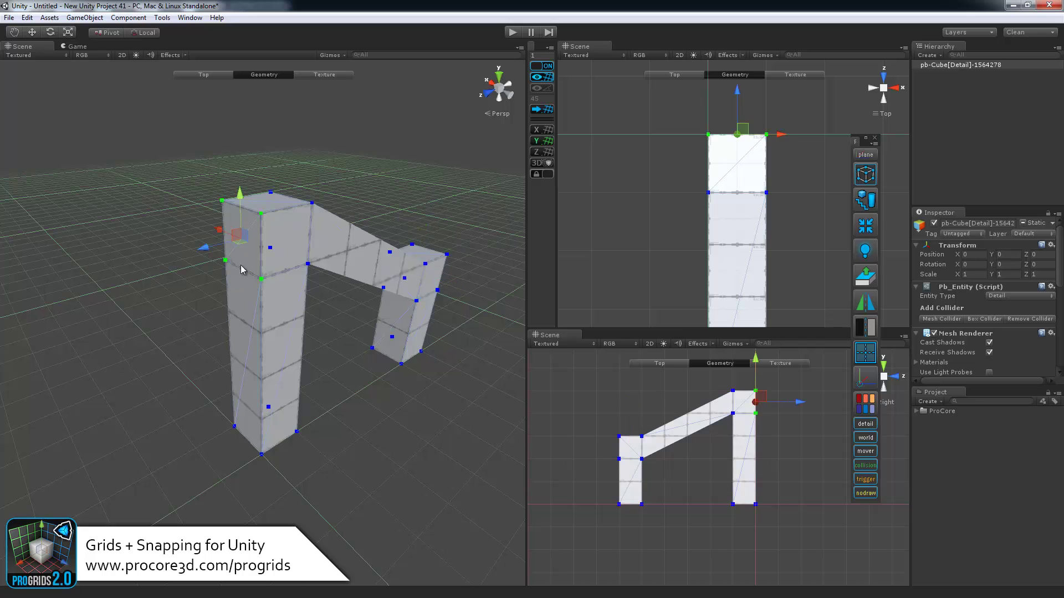
shift+drag(216, 275, 208, 199)
shift+drag(215, 237, 252, 379)
- Return to object mode and delete the arch mesh
alt+drag(325, 240, 97, 161)
click(232, 272)
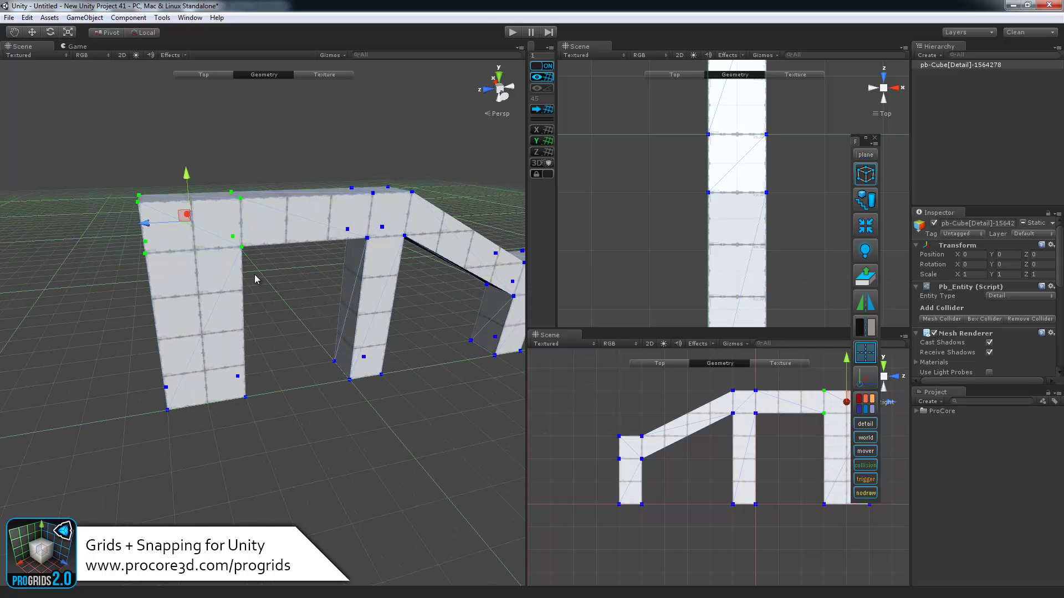
alt+drag(200, 228, 335, 273)
key(Escape)
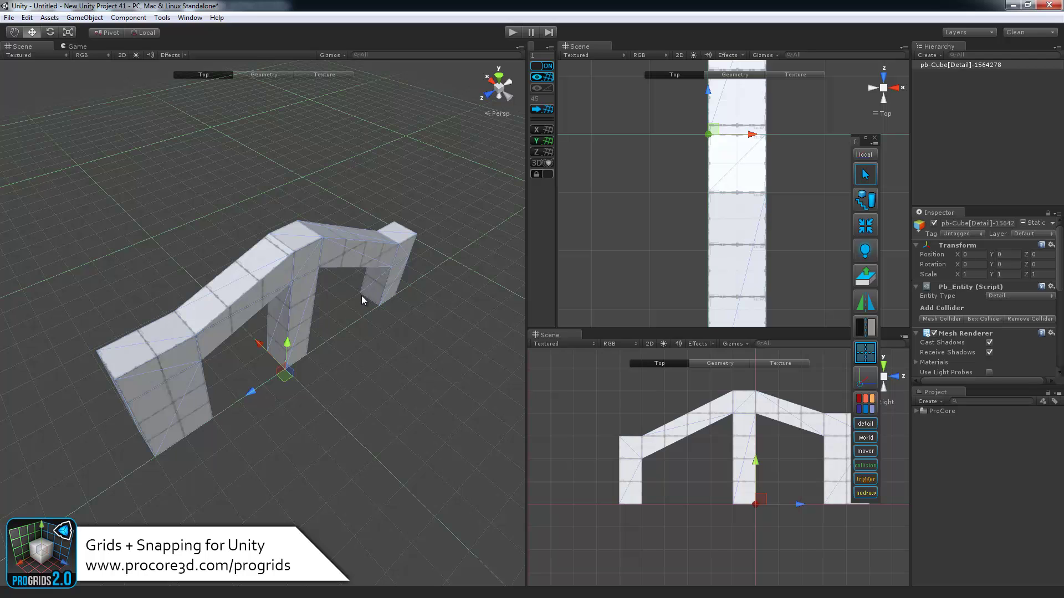
scroll(362, 294, up, 3)
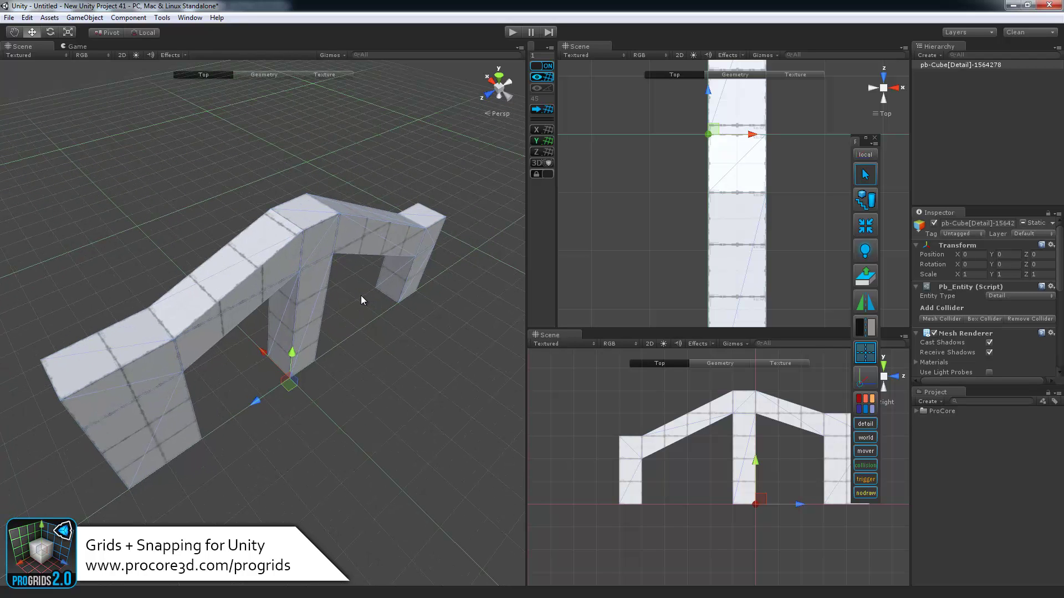
key(Delete)
- Add a new ProBuilder cube, undo its test move back to the origin, and close the ProBuilder palette
key(ctrl+k)
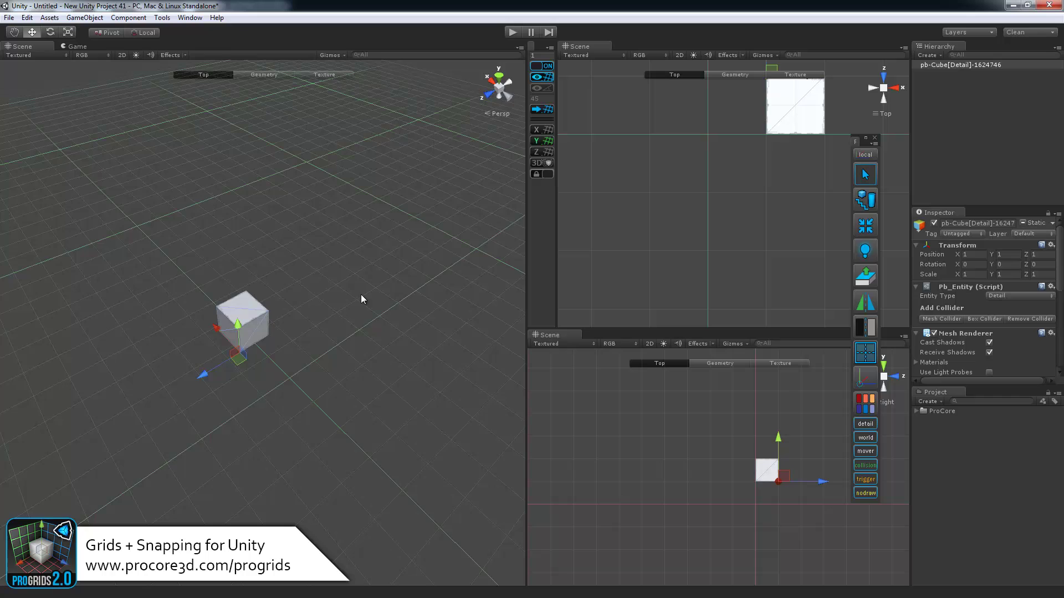
scroll(332, 316, up, 3)
drag(227, 386, 324, 441)
key(ctrl+z)
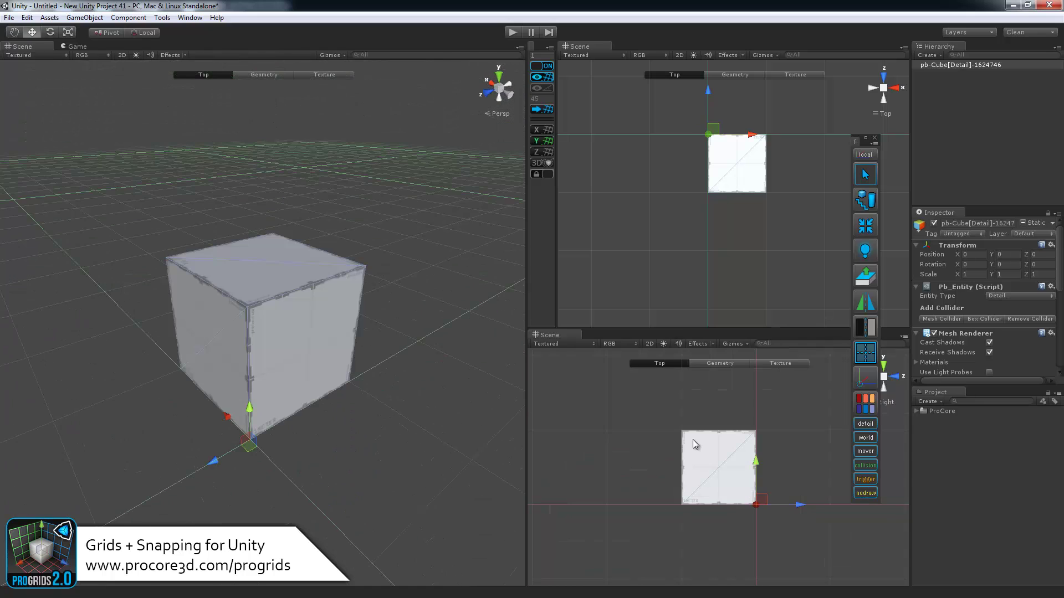
click(875, 138)
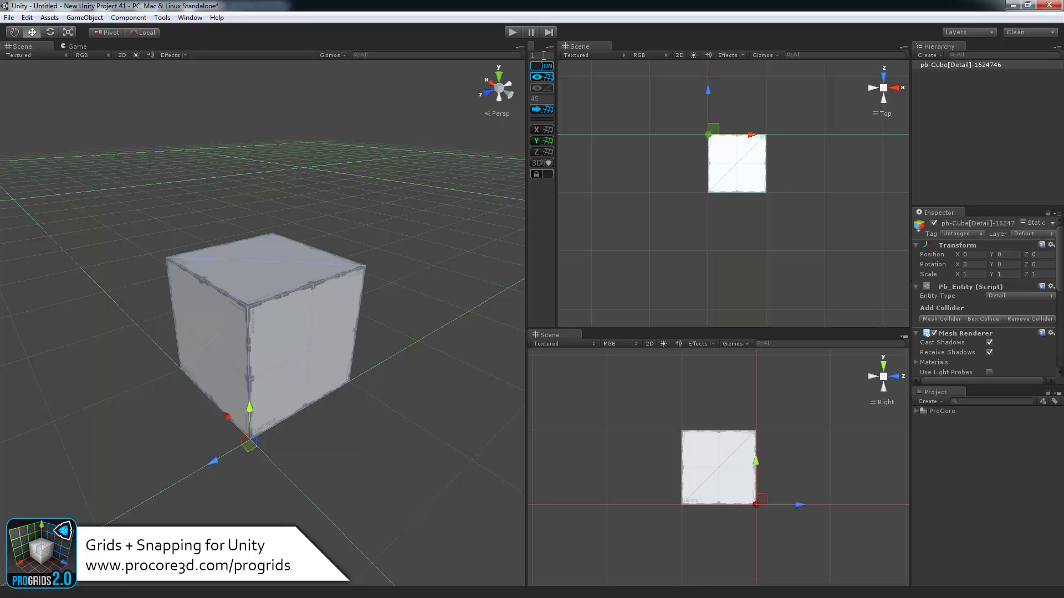
click(545, 55)
text(2)
key(Return)
text(3)
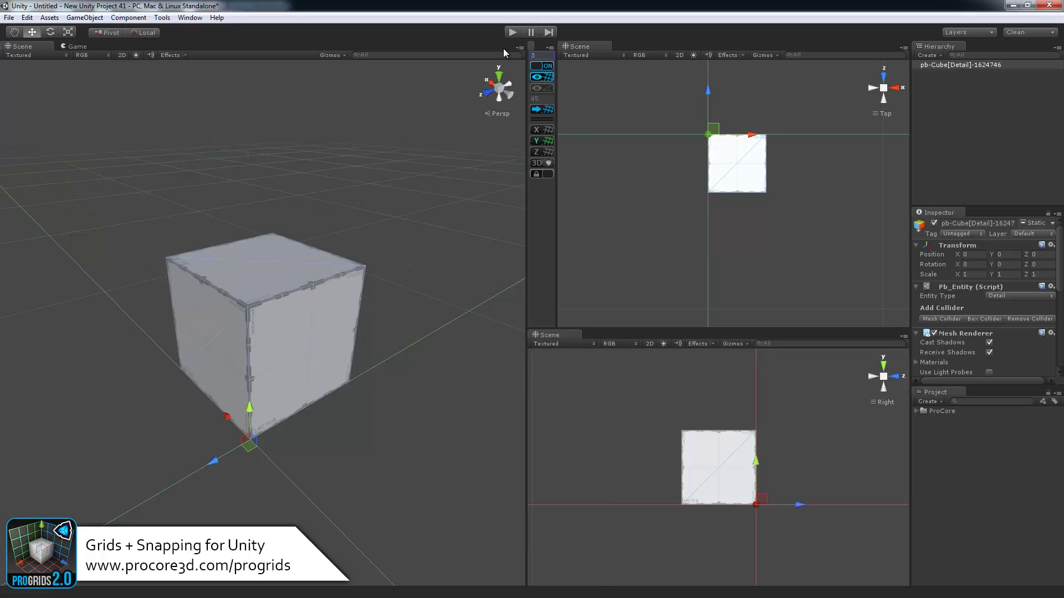
key(BackSpace)
text(1)
middle_drag(343, 171, 350, 223)
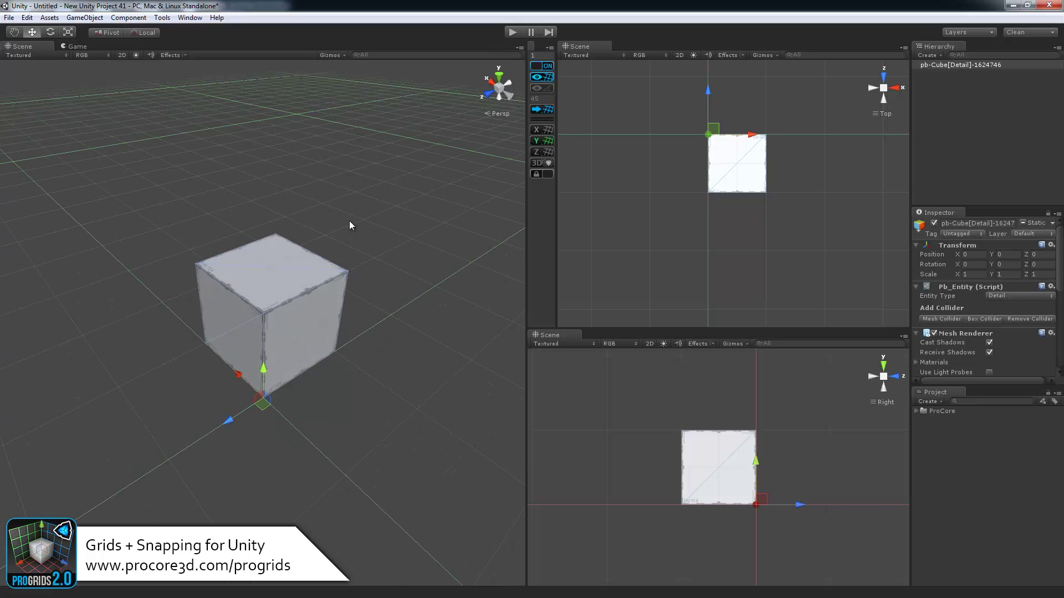
click(548, 67)
drag(238, 374, 173, 315)
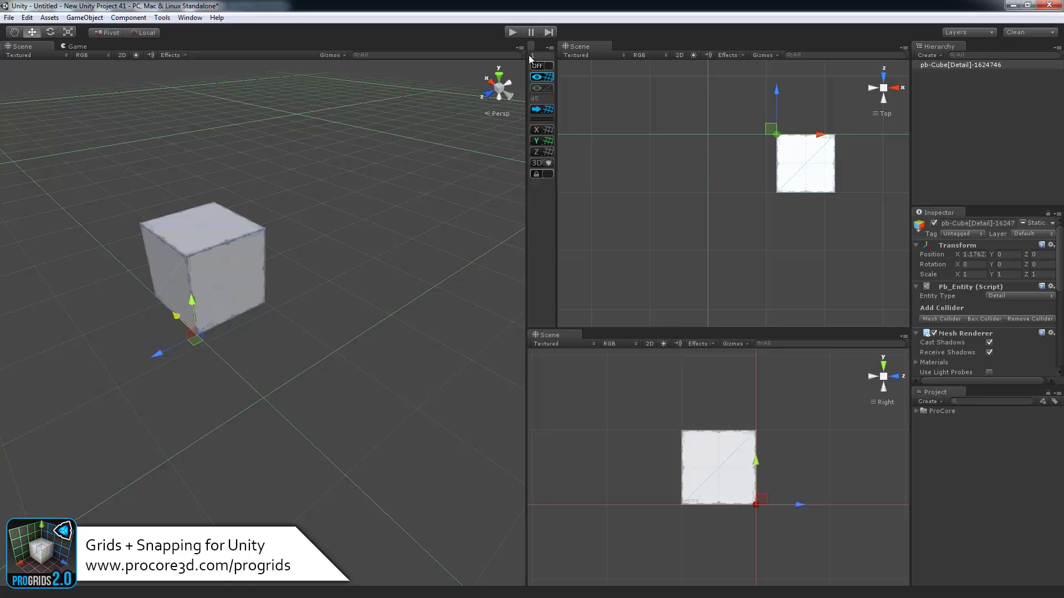
text(5)
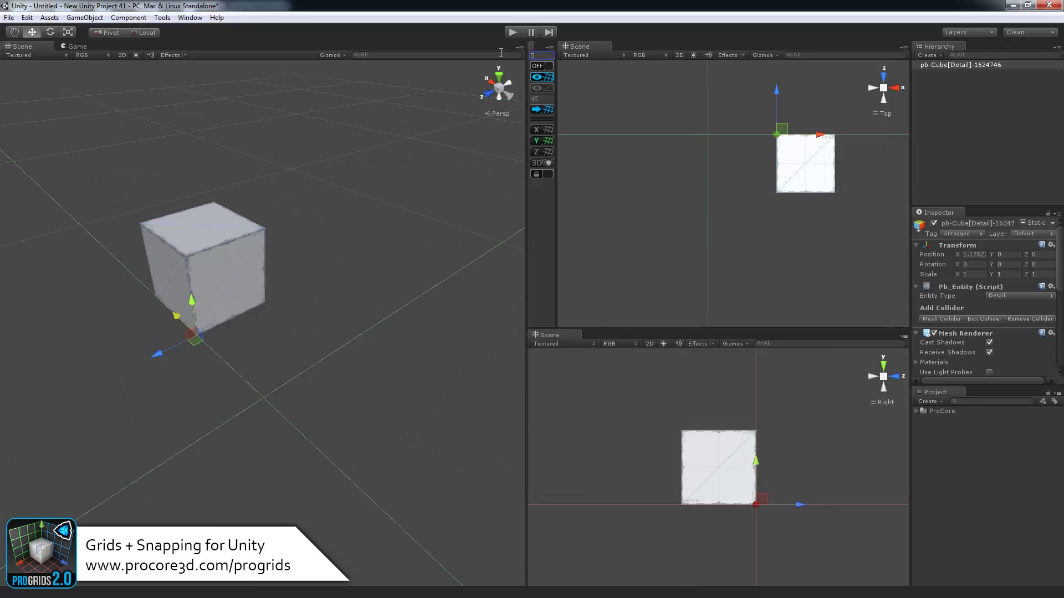
click(549, 67)
key(x)
mouse_move(193, 336)
mouse_down()
mouse_move(392, 230)
mouse_move(193, 336)
mouse_up()
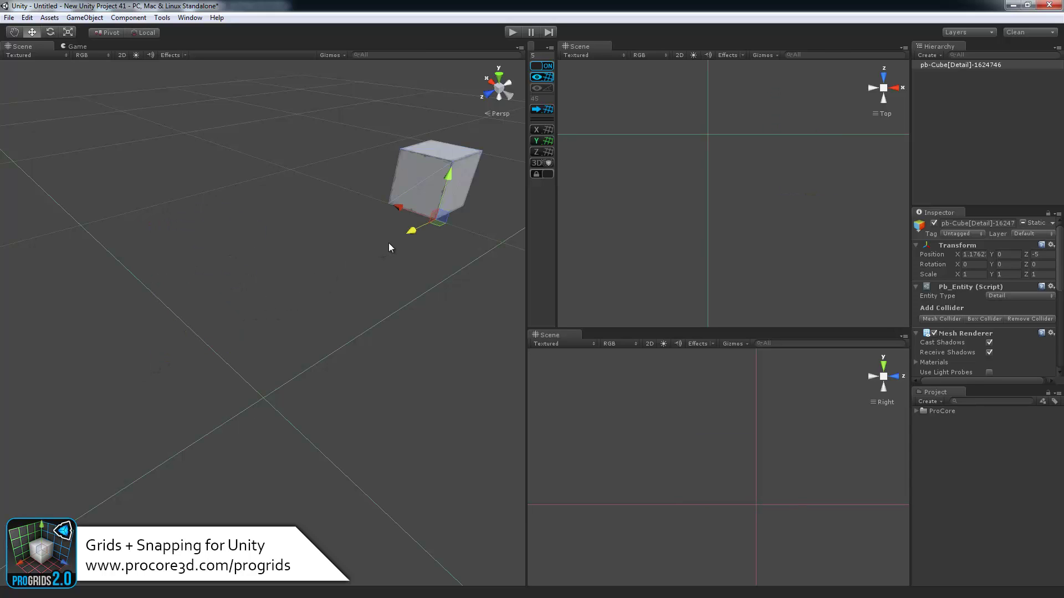
key(ctrl+z)
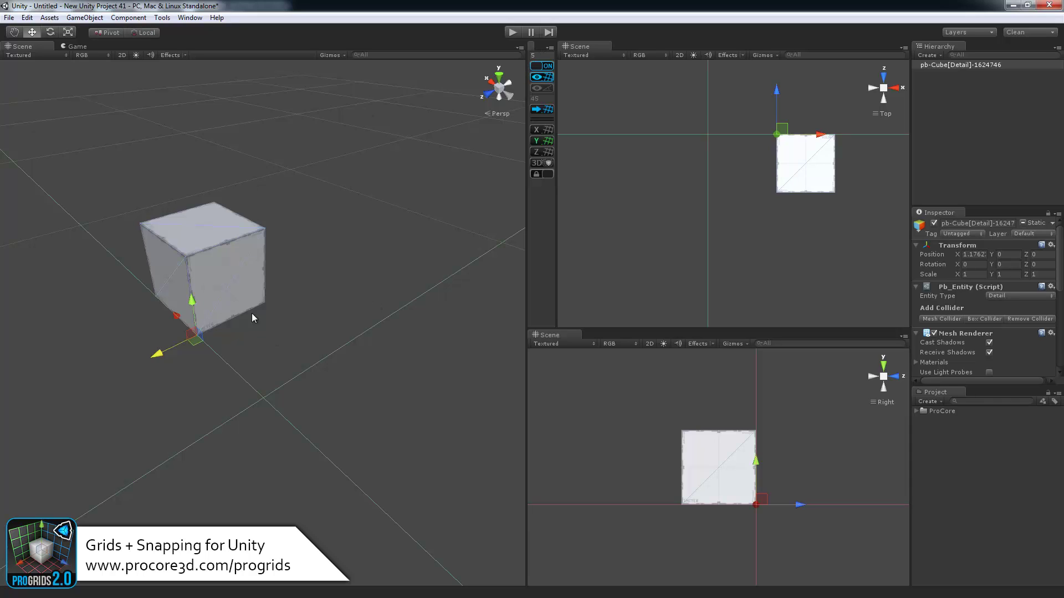
click(531, 57)
text(1)
drag(192, 344, 245, 391)
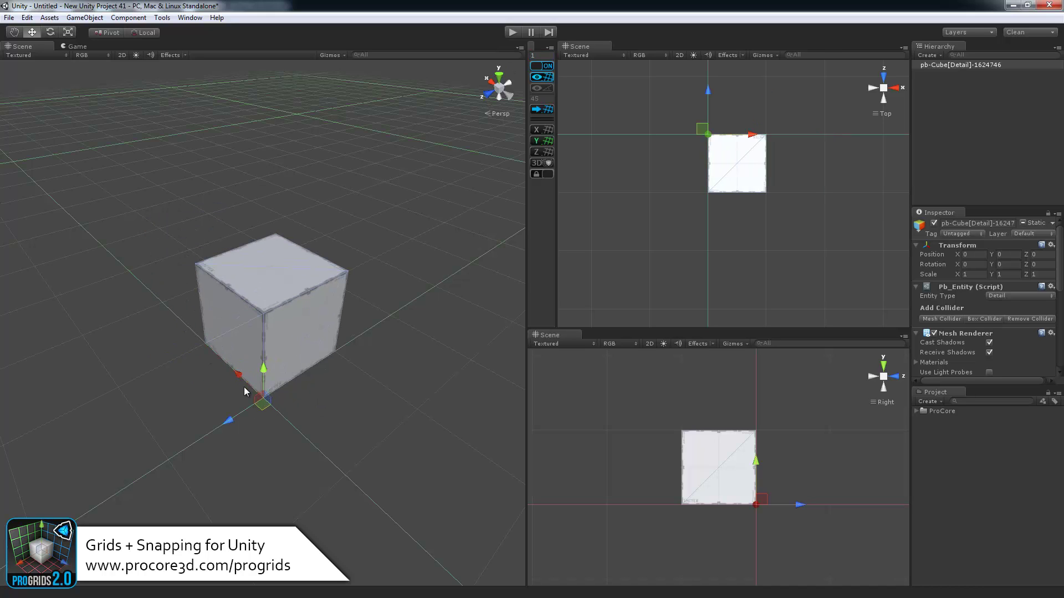
- Switch ProGrids snapping off, then hide and re-show the grid and guide lines
click(549, 68)
click(549, 79)
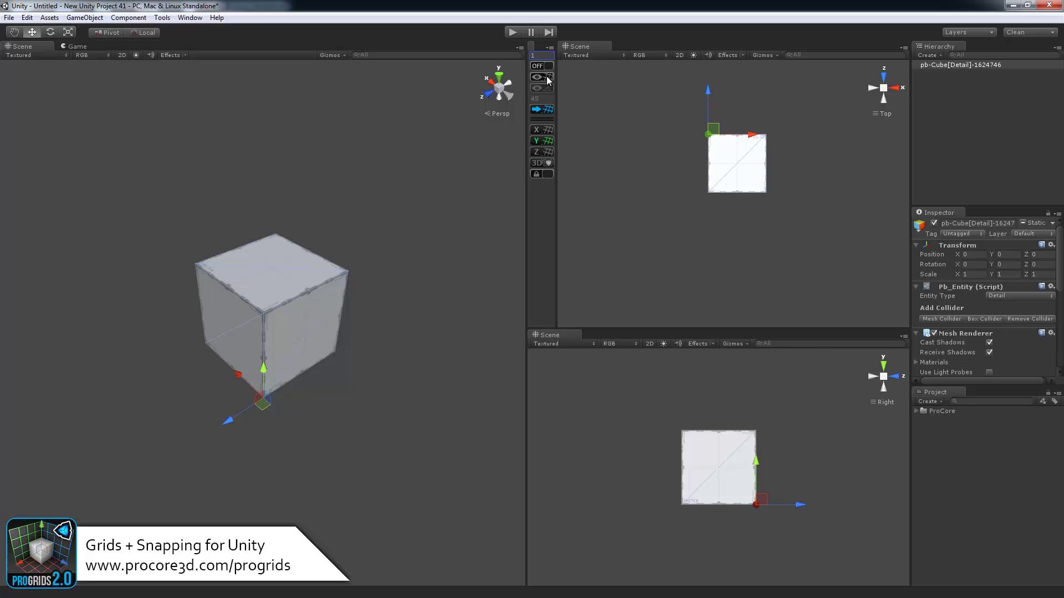
click(547, 78)
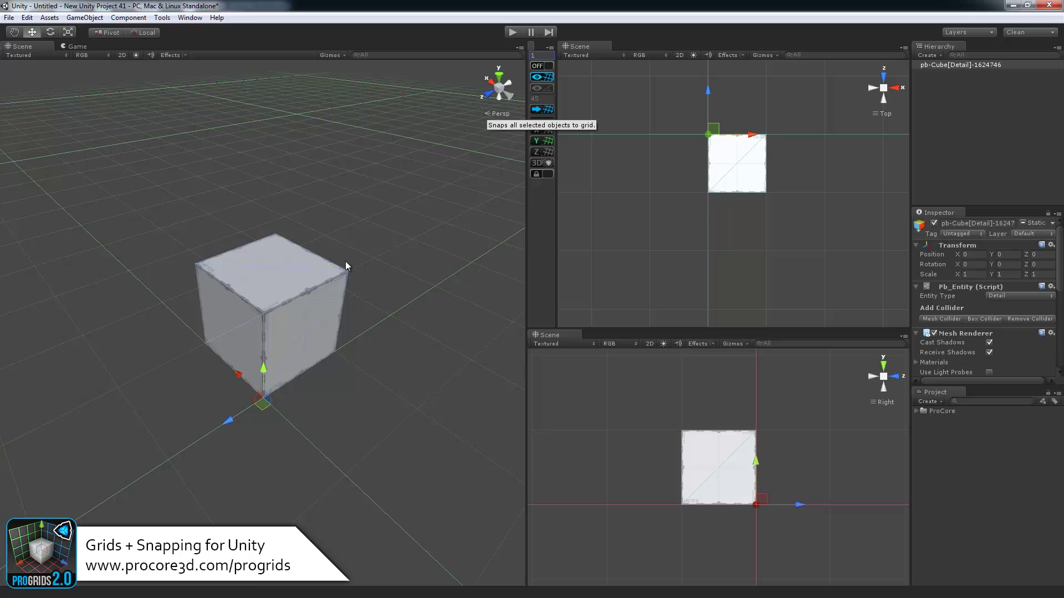
- Duplicate the cube twice and spread the three cubes apart off-grid
scroll(301, 307, down, 2)
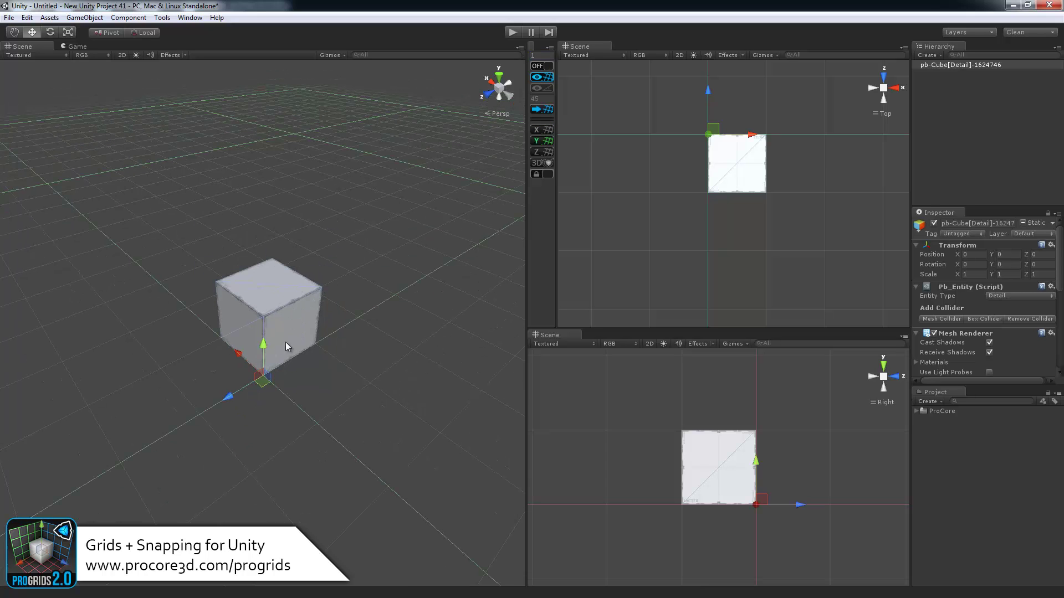
key(ctrl+d)
drag(282, 368, 280, 325)
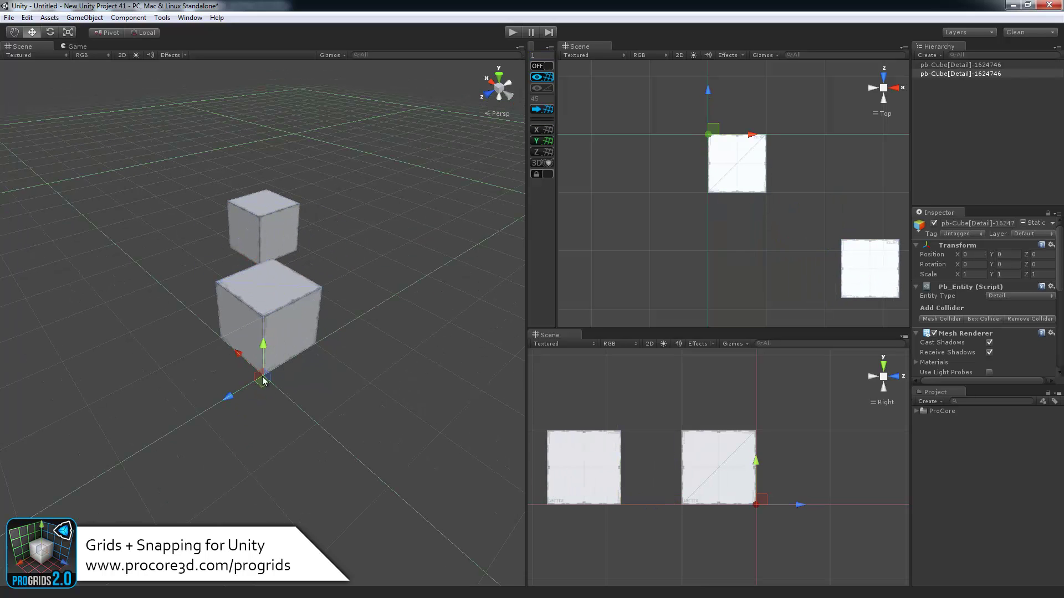
drag(263, 381, 160, 365)
key(ctrl+d)
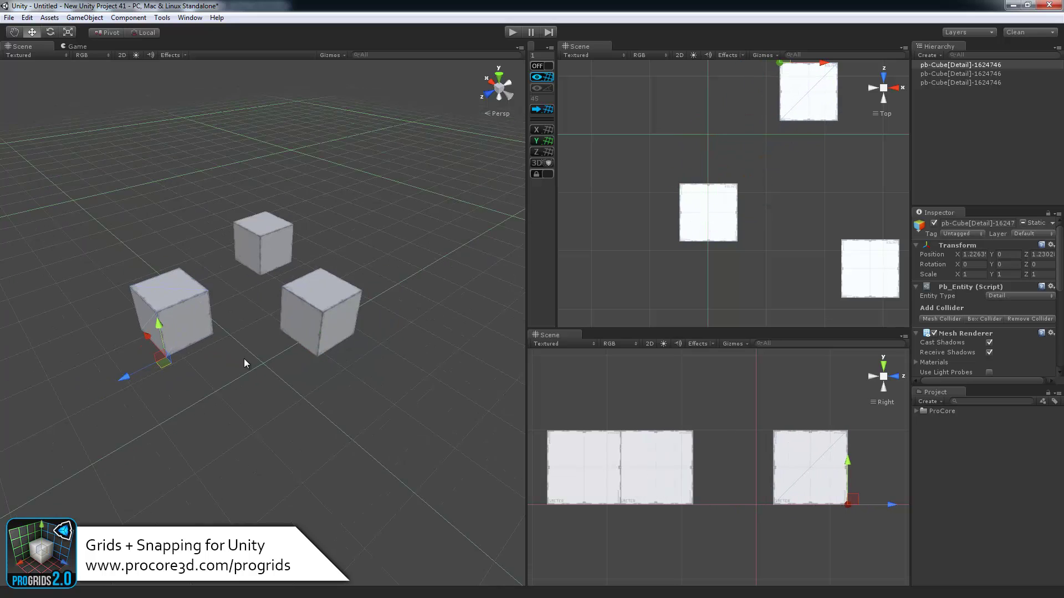
alt+drag(246, 364, 247, 247)
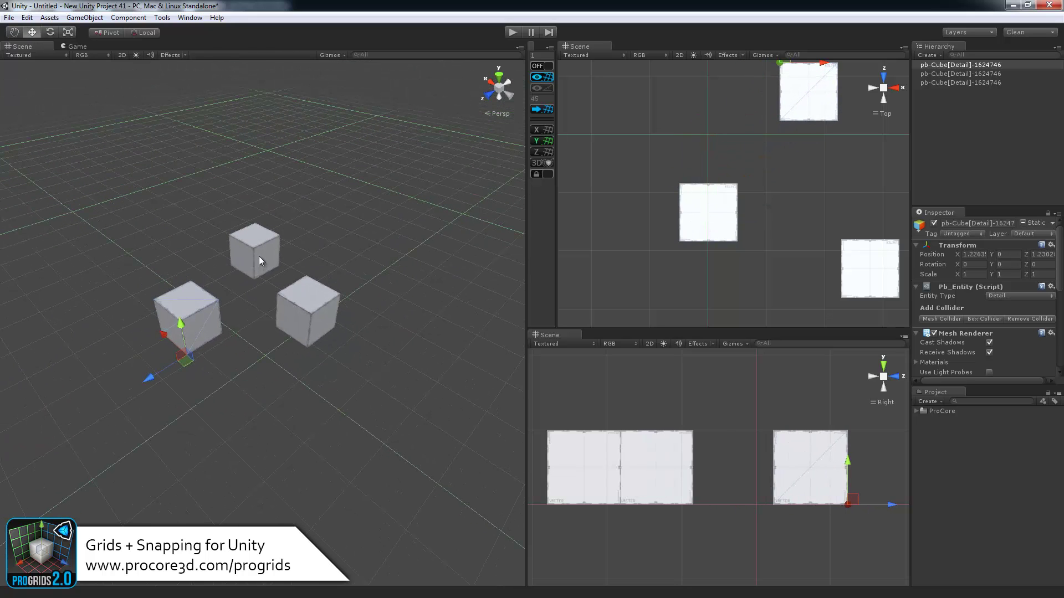
- Select all three cubes and use Snap Selected to Grid on them
click(259, 256)
shift+click(174, 320)
shift+click(318, 304)
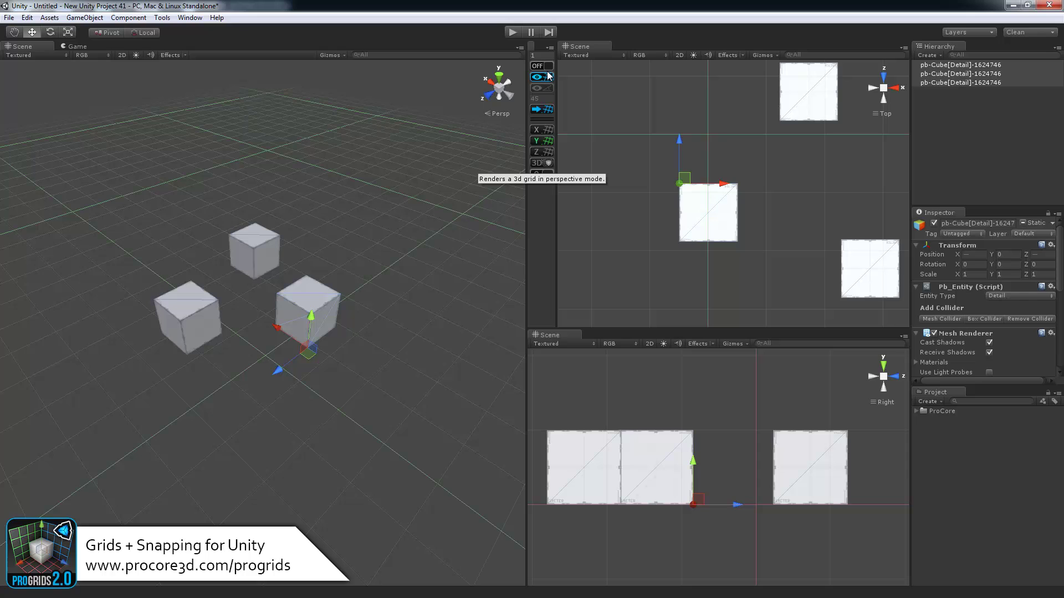
click(548, 110)
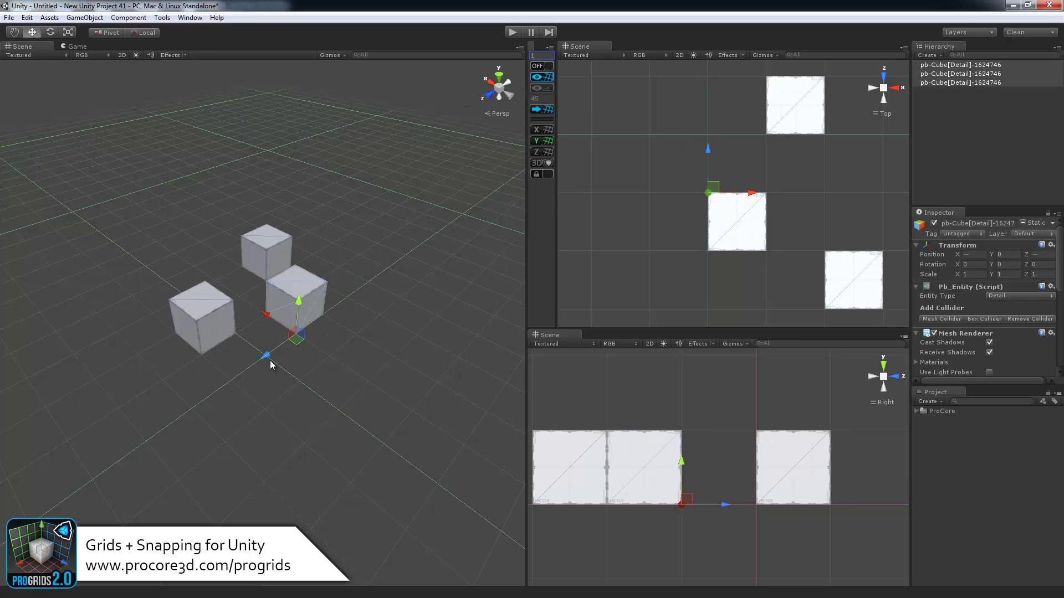
scroll(271, 363, up, 3)
alt+drag(273, 363, 272, 265)
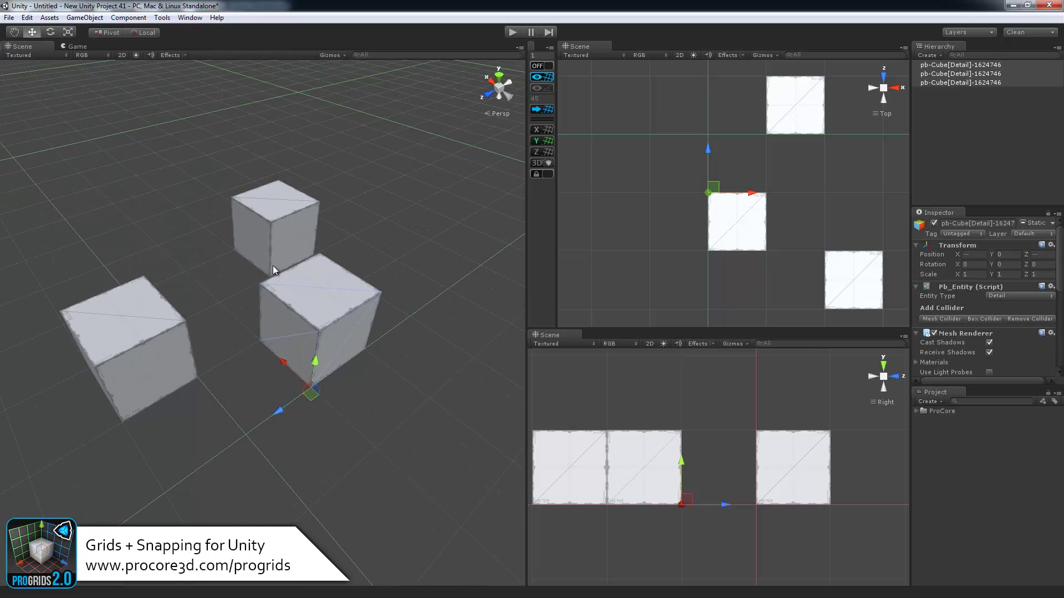
- Select the left and top cubes and delete them
click(174, 337)
shift+click(279, 211)
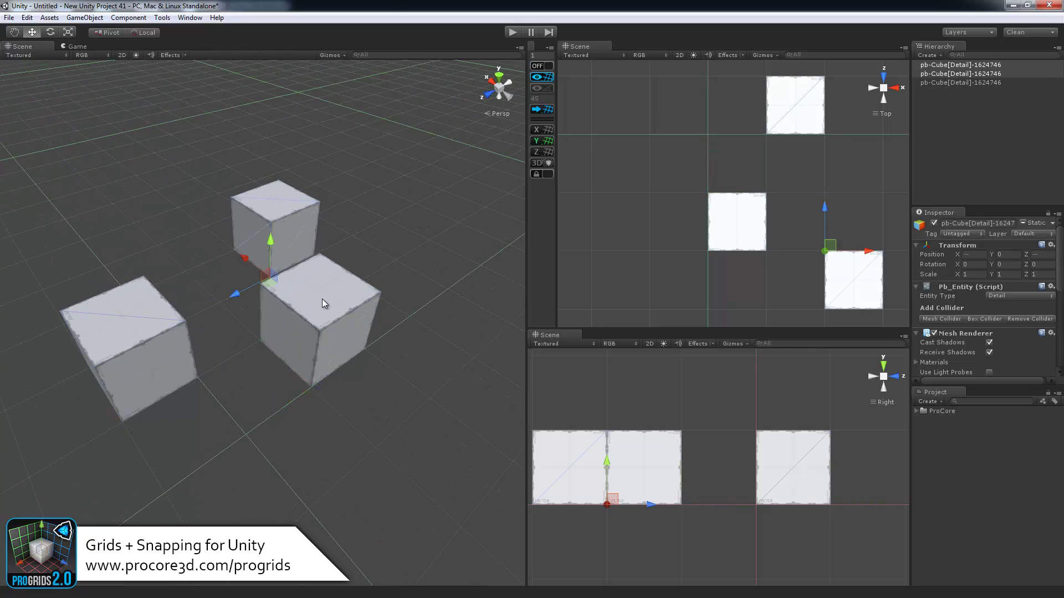
shift+click(322, 297)
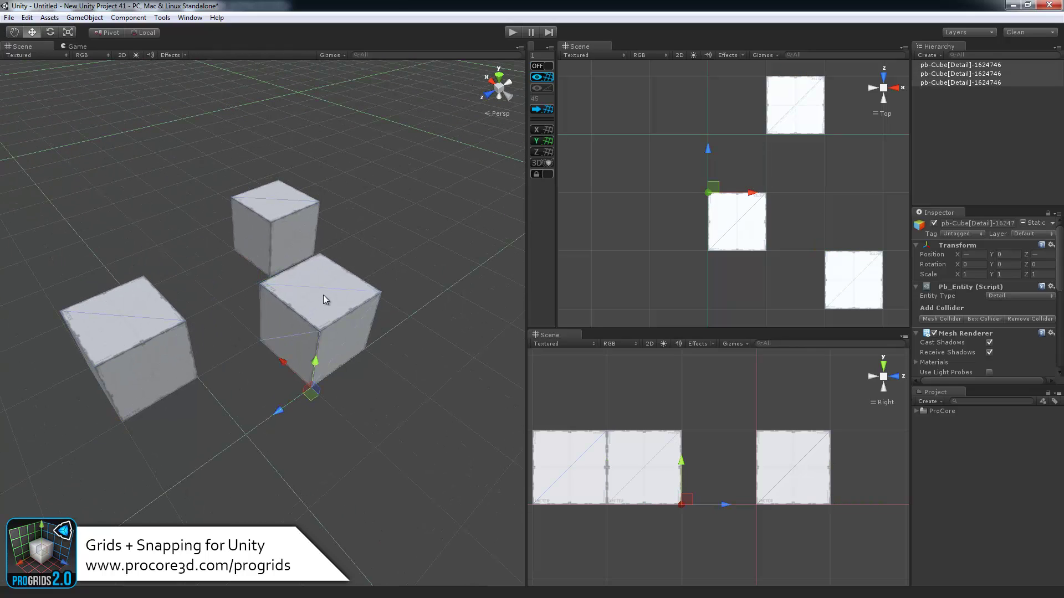
click(164, 354)
shift+click(269, 243)
key(Delete)
- Test-move the remaining cube, undo the move, and turn grid snapping back on
click(318, 333)
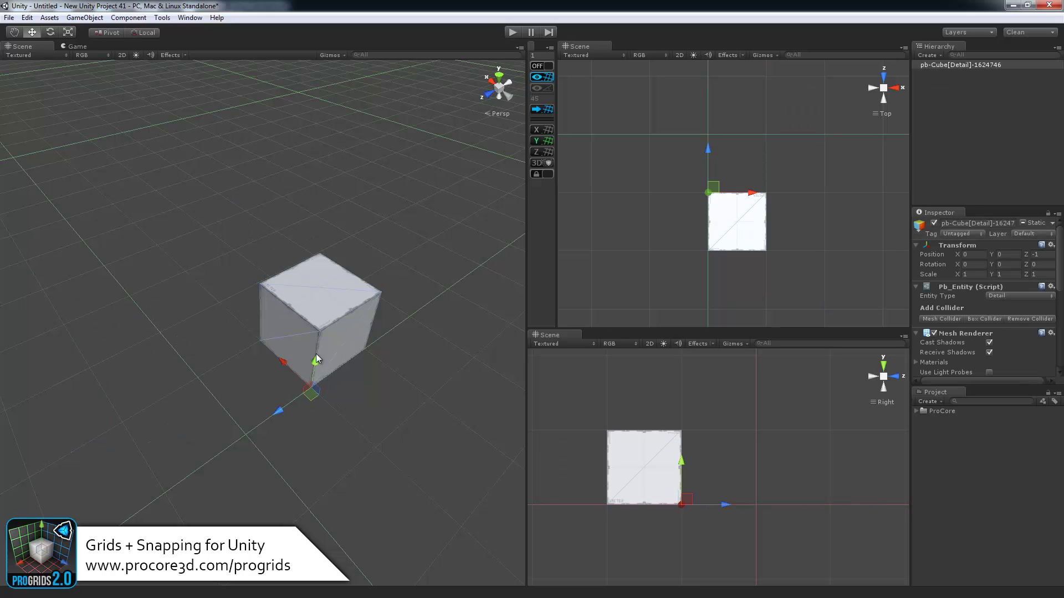
drag(311, 396, 260, 428)
key(ctrl+z)
click(543, 67)
- Slide the cube along Z until it sits at position 0, 0, 0, then check it up close
drag(311, 396, 245, 439)
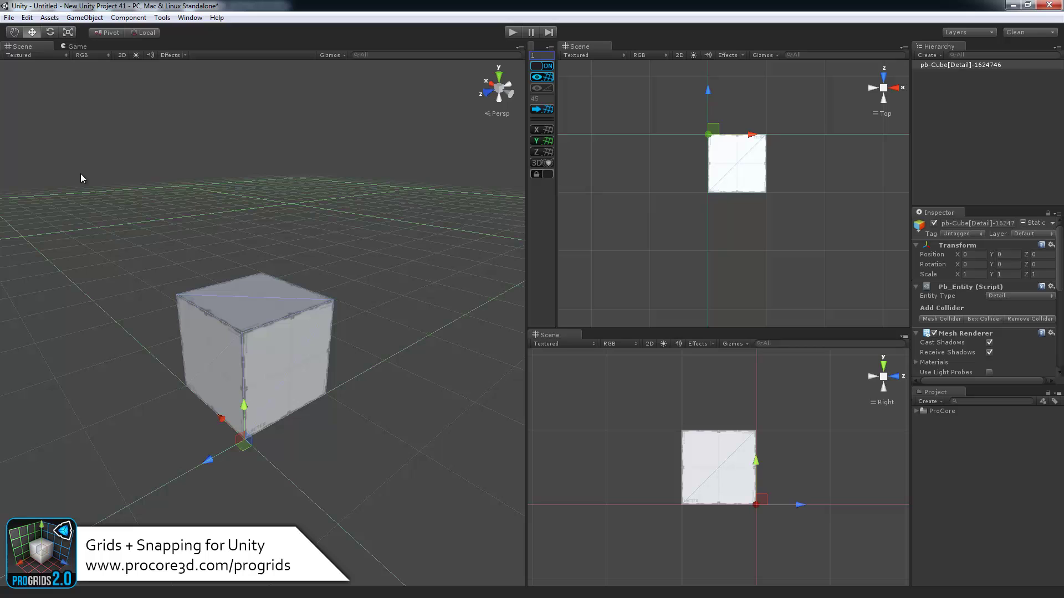
alt+drag(368, 333, 382, 276)
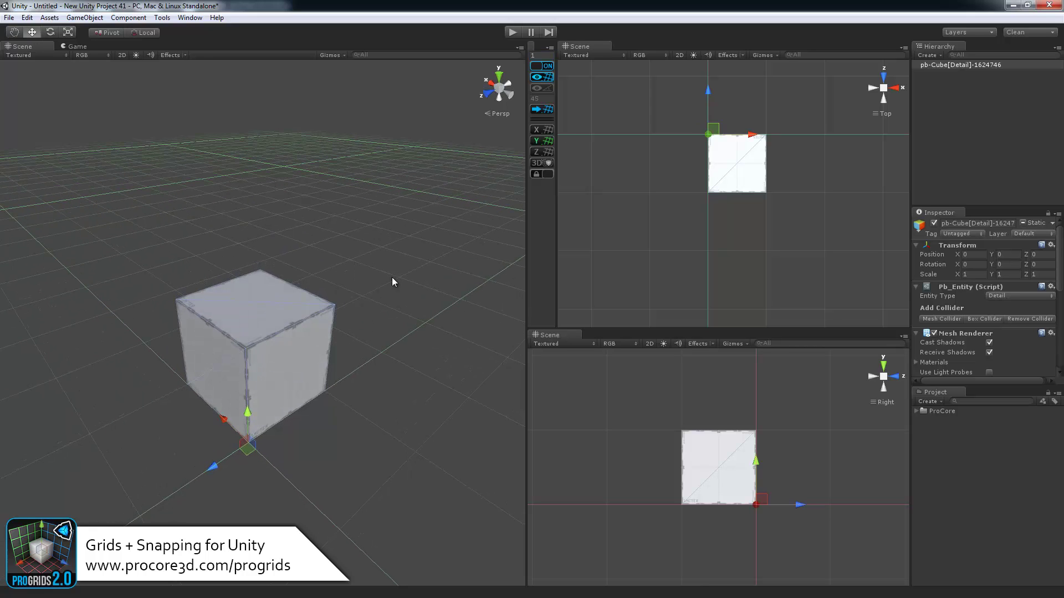
scroll(692, 232, down, 3)
scroll(759, 423, down, 3)
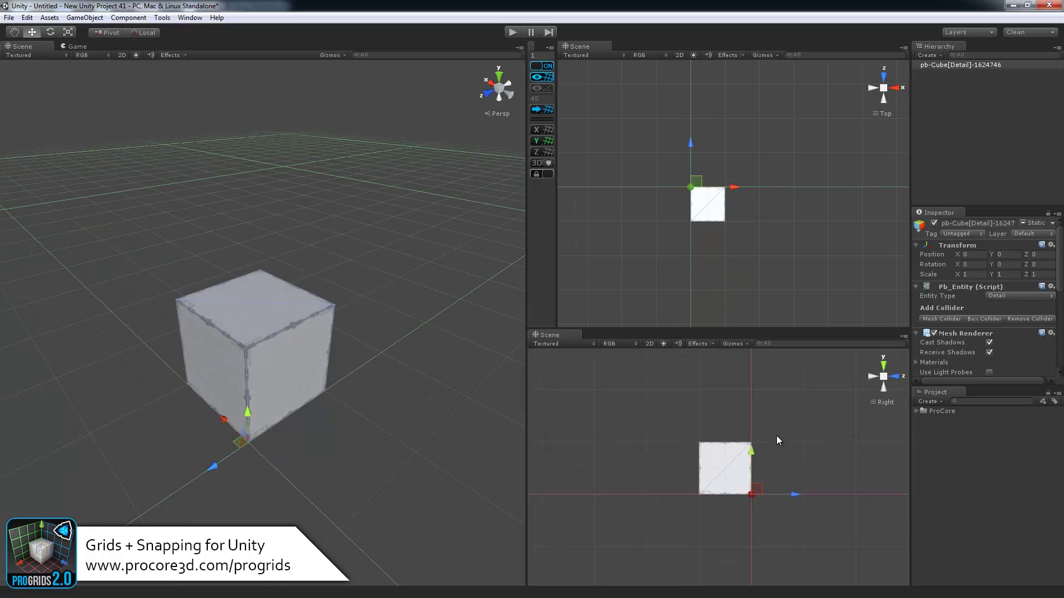
alt+drag(258, 243, 257, 229)
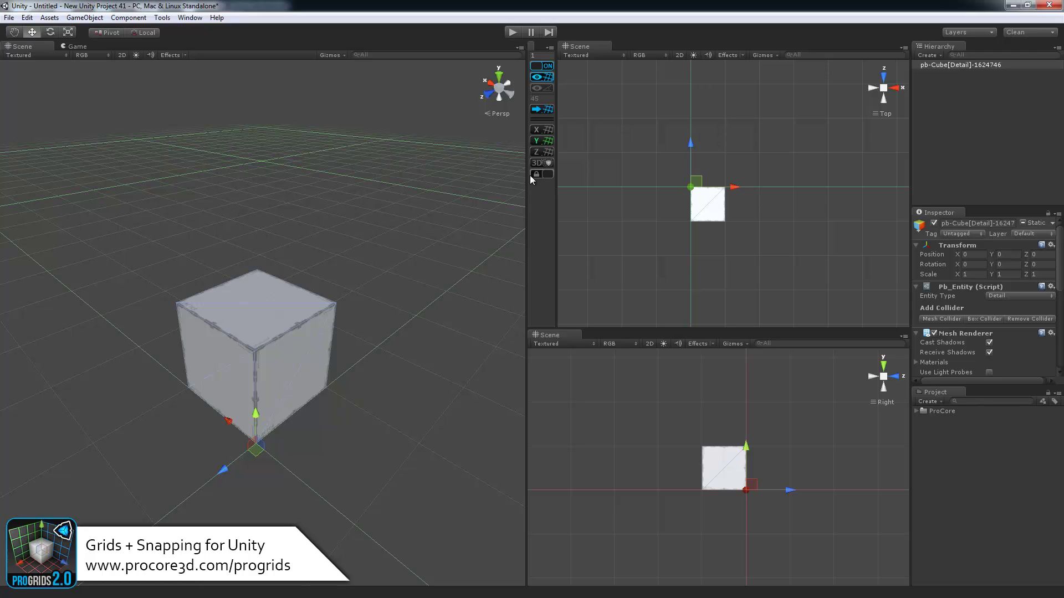
click(546, 131)
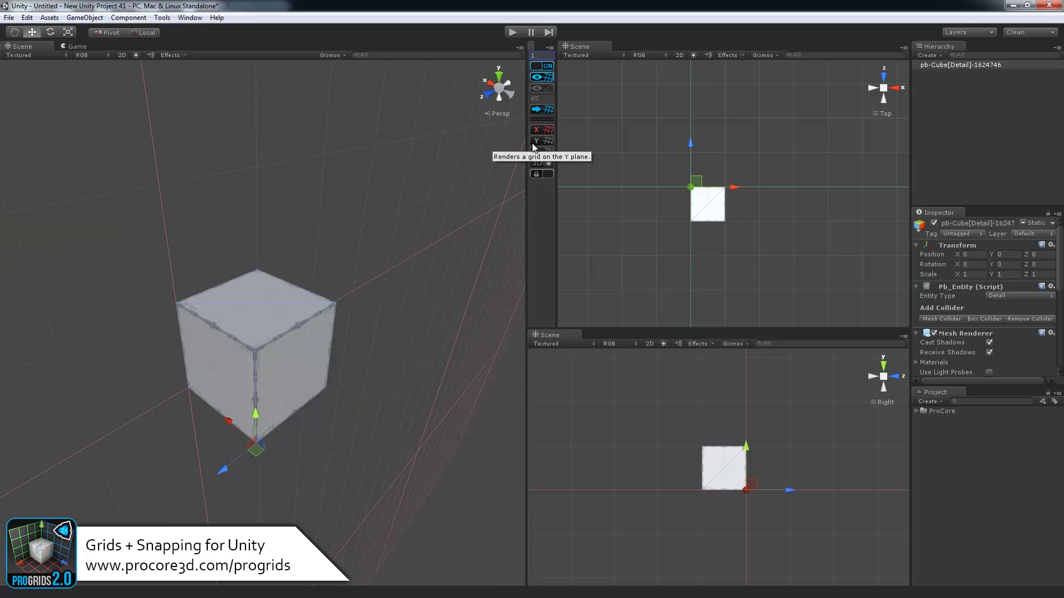
alt+drag(387, 233, 570, 151)
click(536, 141)
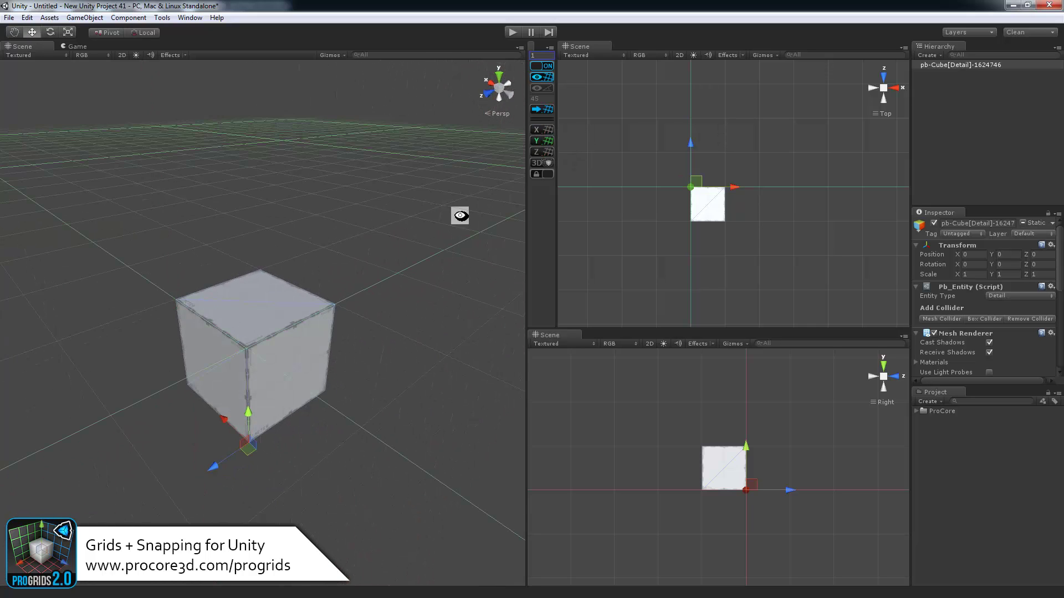
alt+drag(458, 213, 527, 171)
click(547, 153)
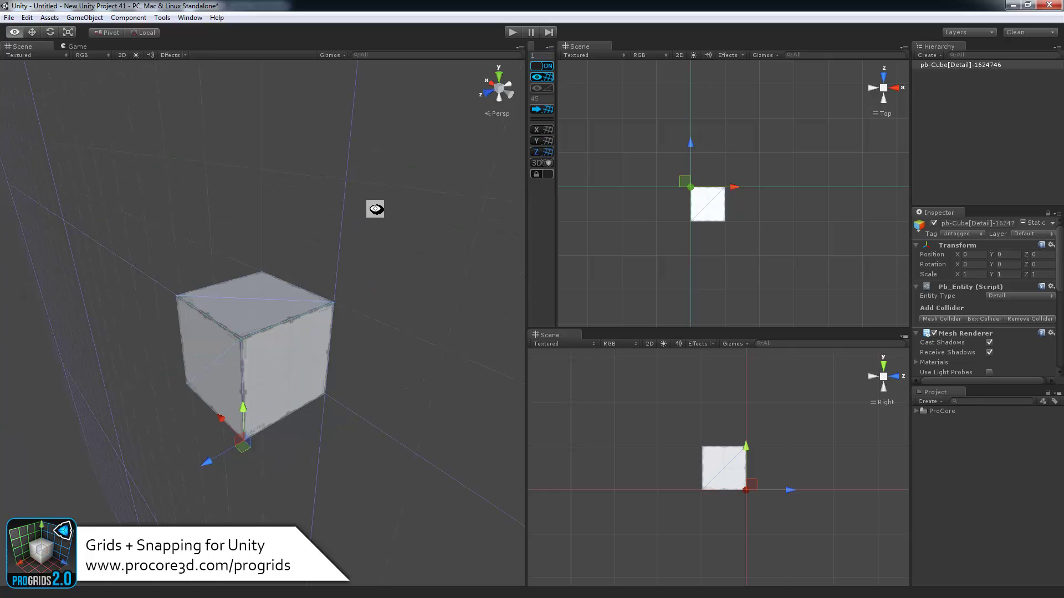
alt+drag(375, 209, 582, 131)
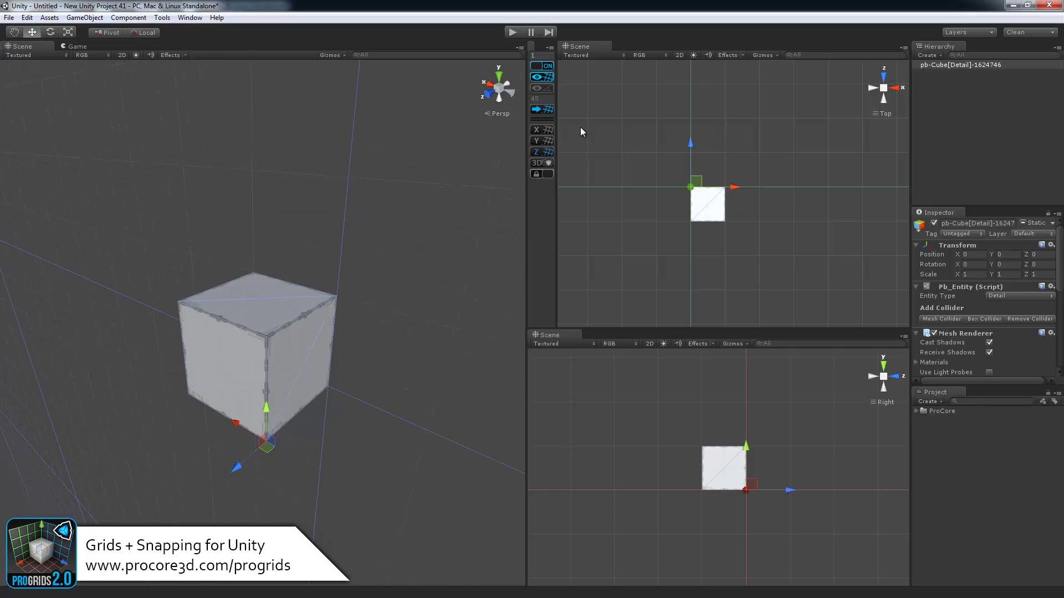
click(544, 139)
alt+drag(443, 188, 289, 250)
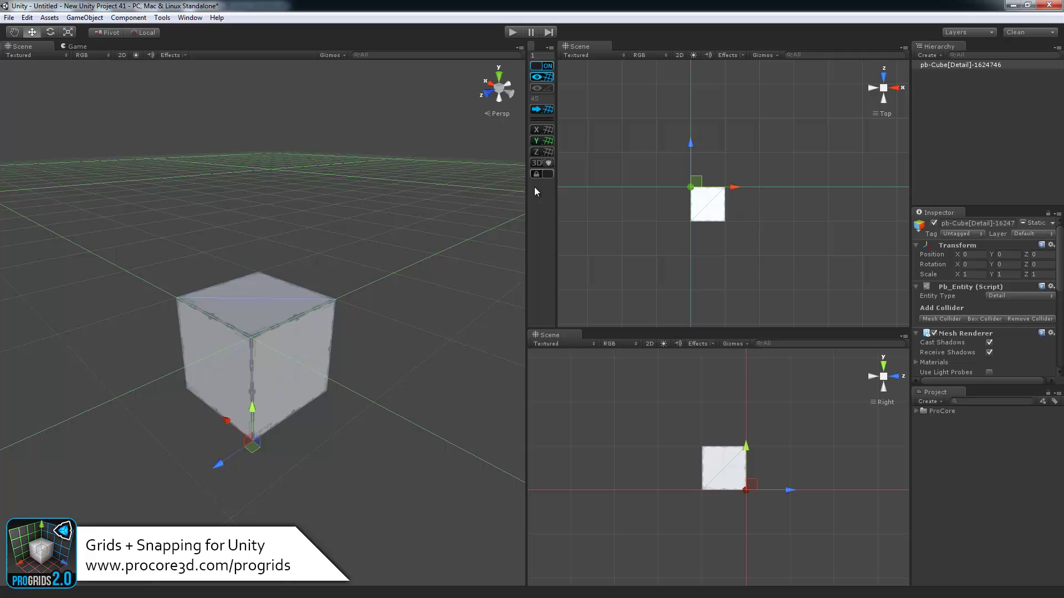
- Lock the grid in place and orbit and zoom around the cube
click(543, 174)
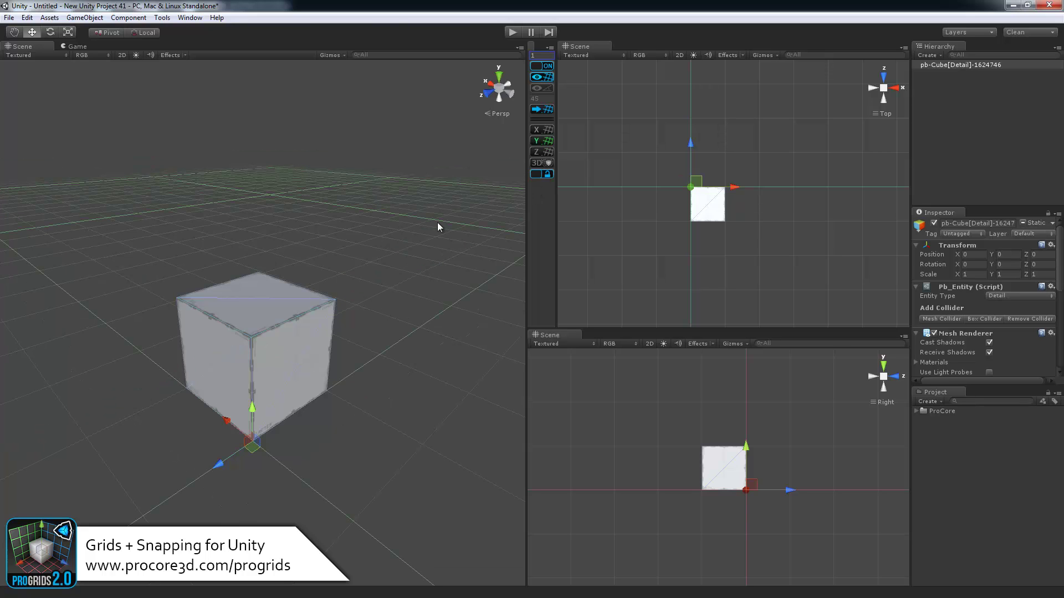
alt+drag(437, 221, 326, 339)
scroll(346, 351, up, 3)
scroll(350, 347, down, 5)
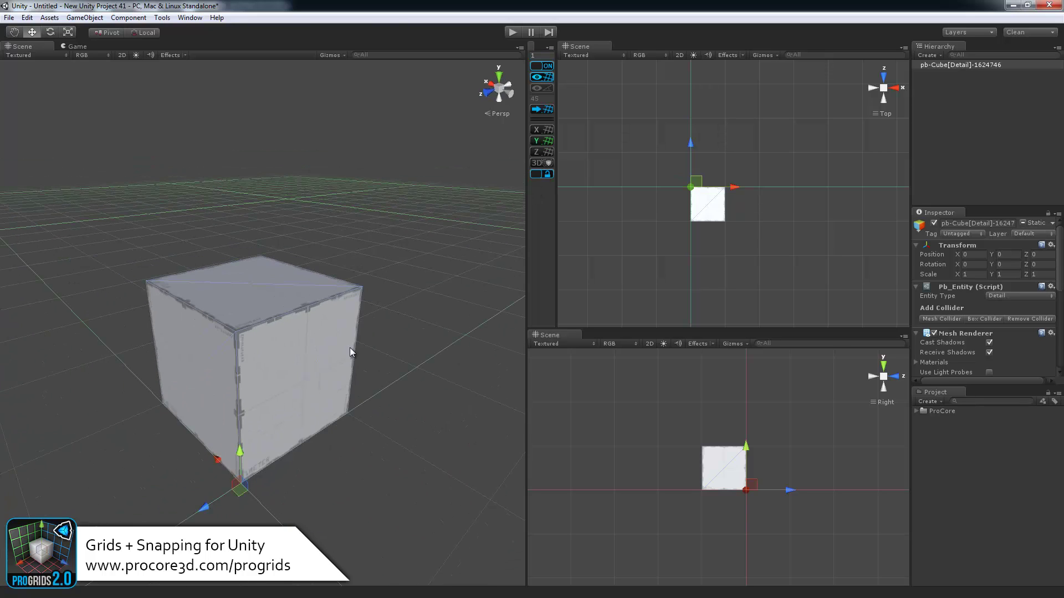
scroll(356, 358, up, 2)
scroll(360, 350, down, 3)
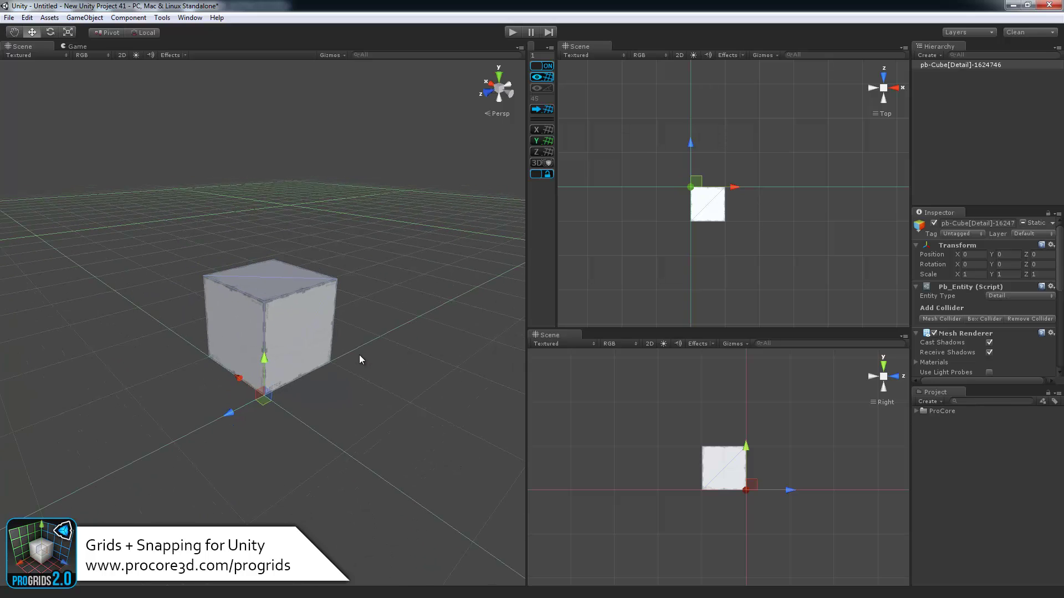
- Unlock the grid, raise the cube to Y 2 and back to Y 0, then relock the grid
click(543, 175)
scroll(366, 341, down, 3)
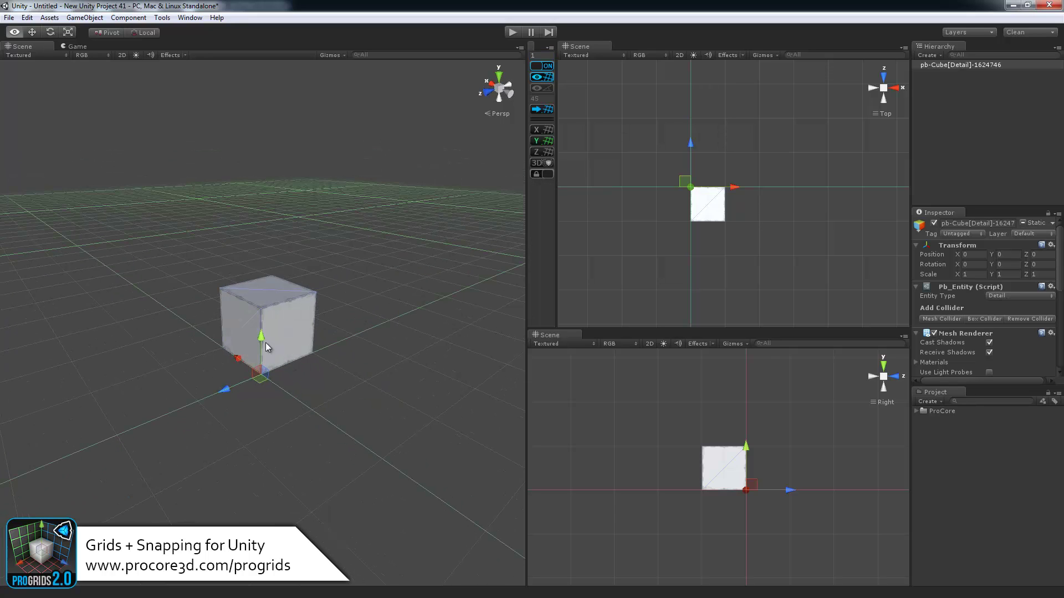
drag(265, 343, 297, 360)
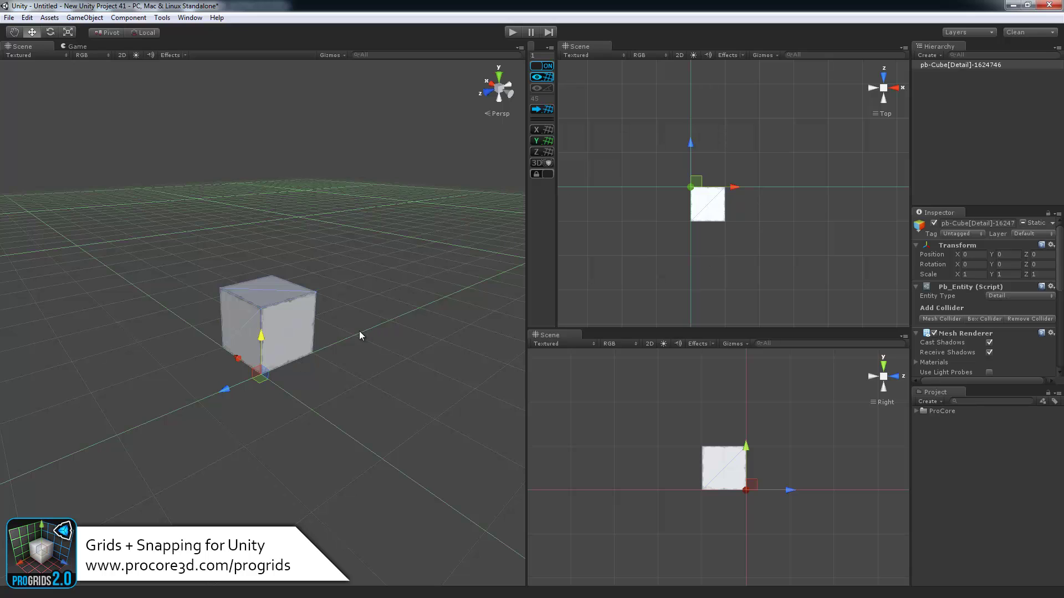
drag(281, 268, 285, 330)
alt+drag(350, 278, 354, 297)
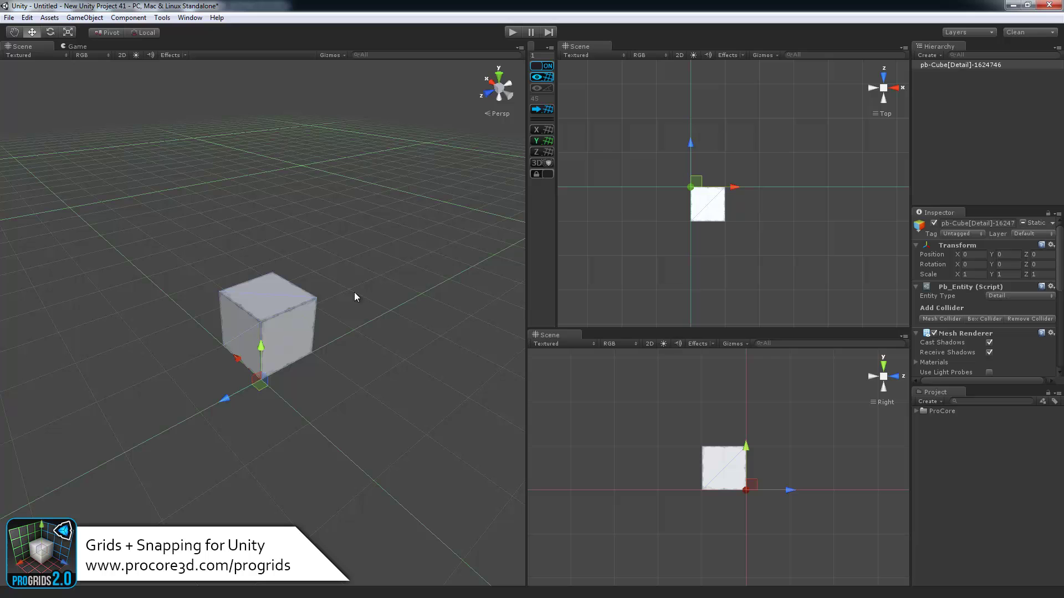
click(547, 174)
drag(265, 308, 420, 277)
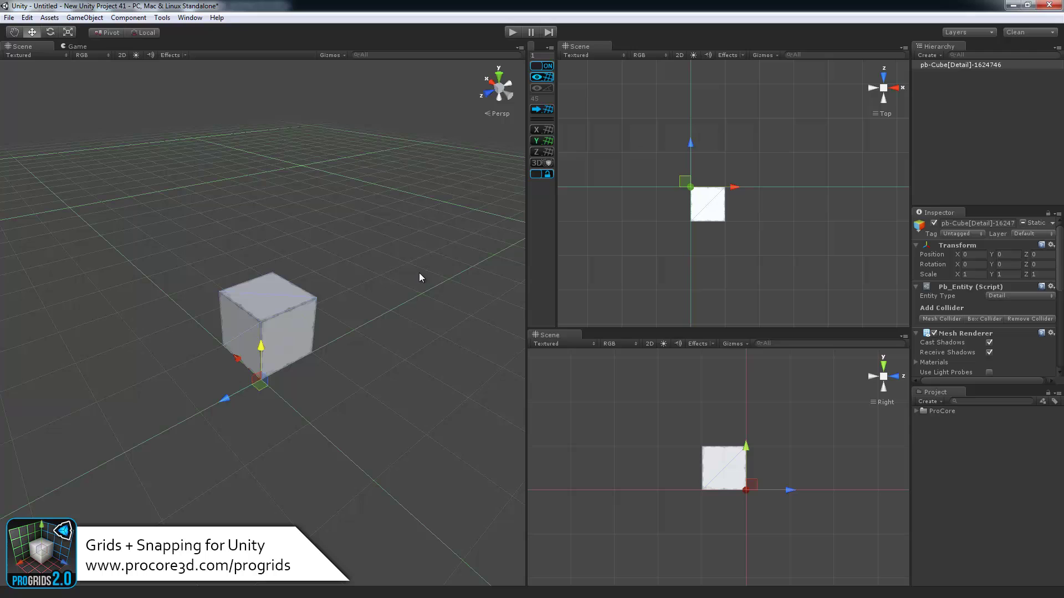
- Turn on the 3D grid and orbit around the cube inside it
click(545, 163)
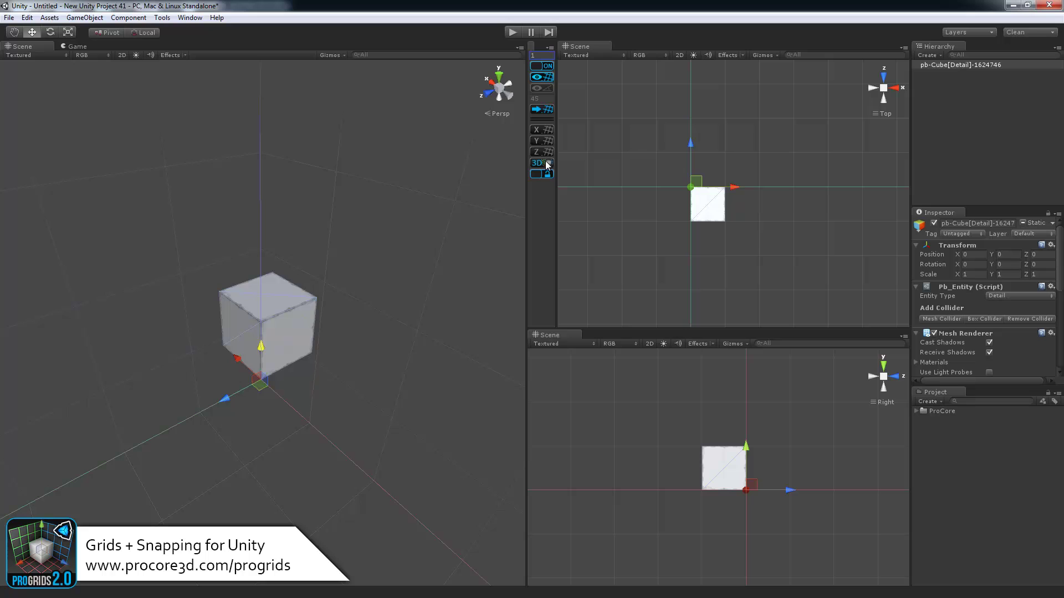
alt+drag(350, 292, 157, 260)
alt+right_drag(157, 260, 364, 328)
alt+drag(363, 328, 283, 402)
- Toggle the grid lock, snap the cube to position -2, 0, 1, and frame it
click(548, 174)
scroll(324, 274, down, 1)
alt+drag(306, 461, 273, 399)
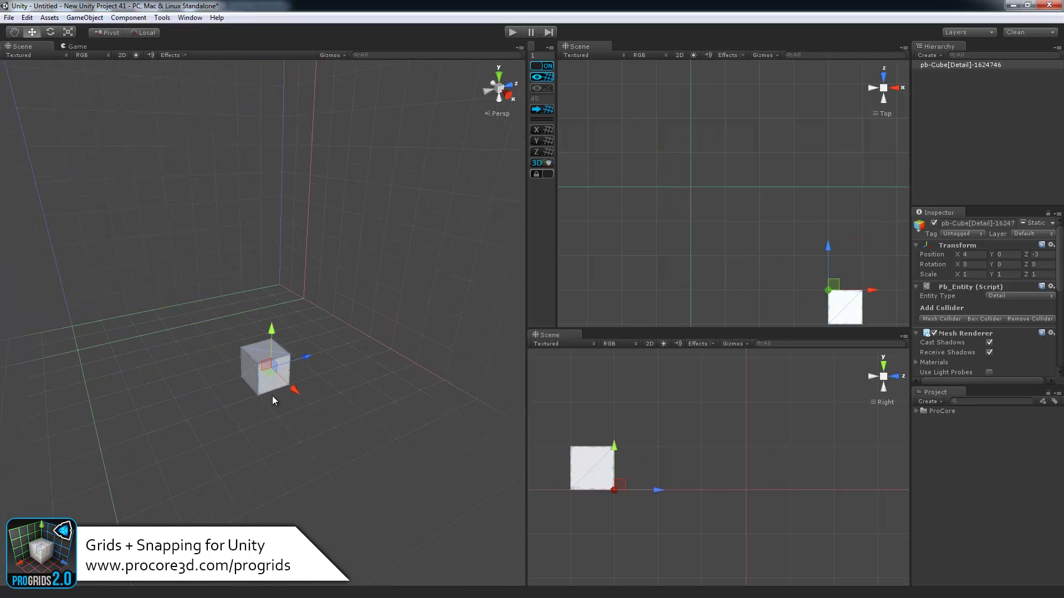
scroll(272, 396, down, 4)
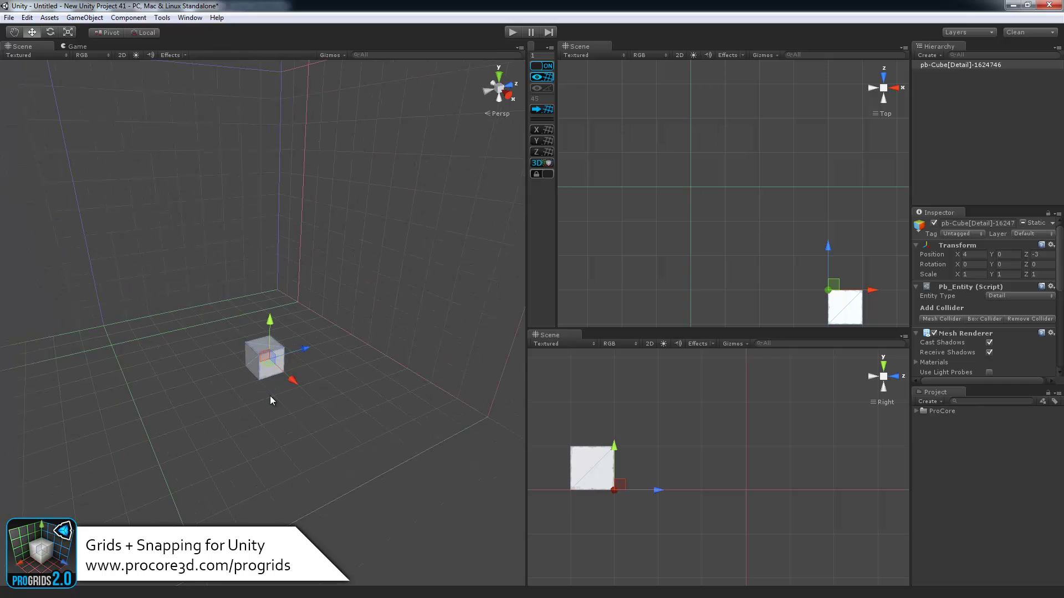
alt+drag(269, 395, 232, 404)
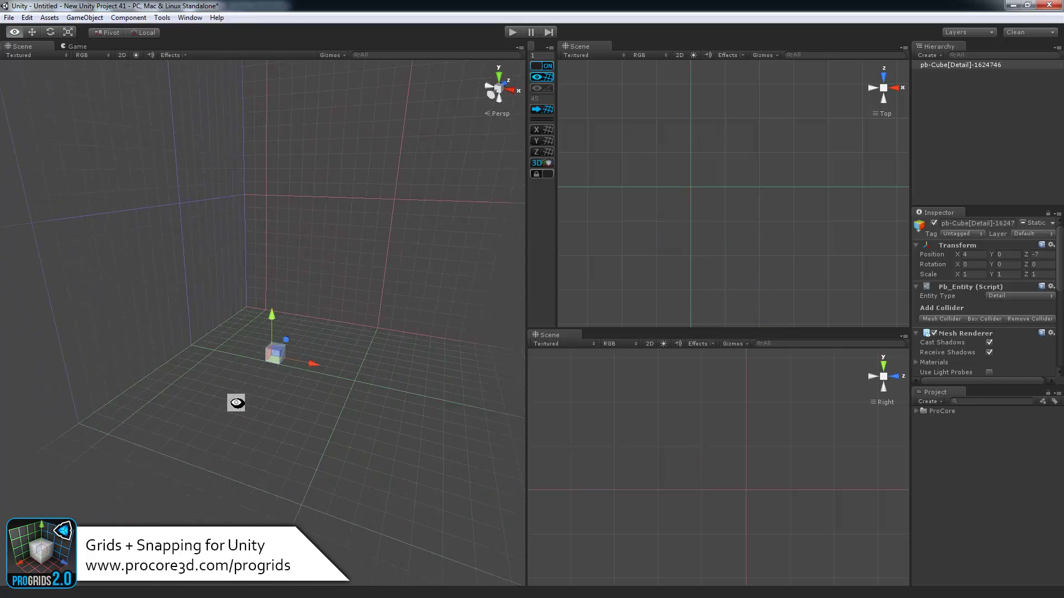
scroll(227, 433, up, 4)
drag(195, 437, 258, 283)
key(f)
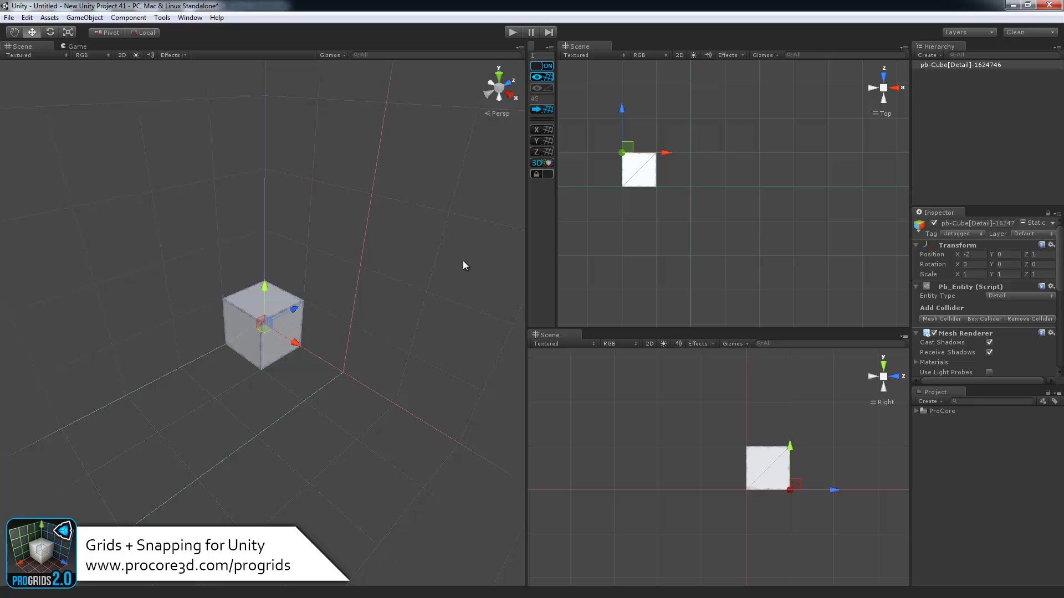
- Show the grid on the Y plane, increase the grid size with =, then reset it to 1 with -
click(537, 142)
alt+drag(361, 265, 170, 328)
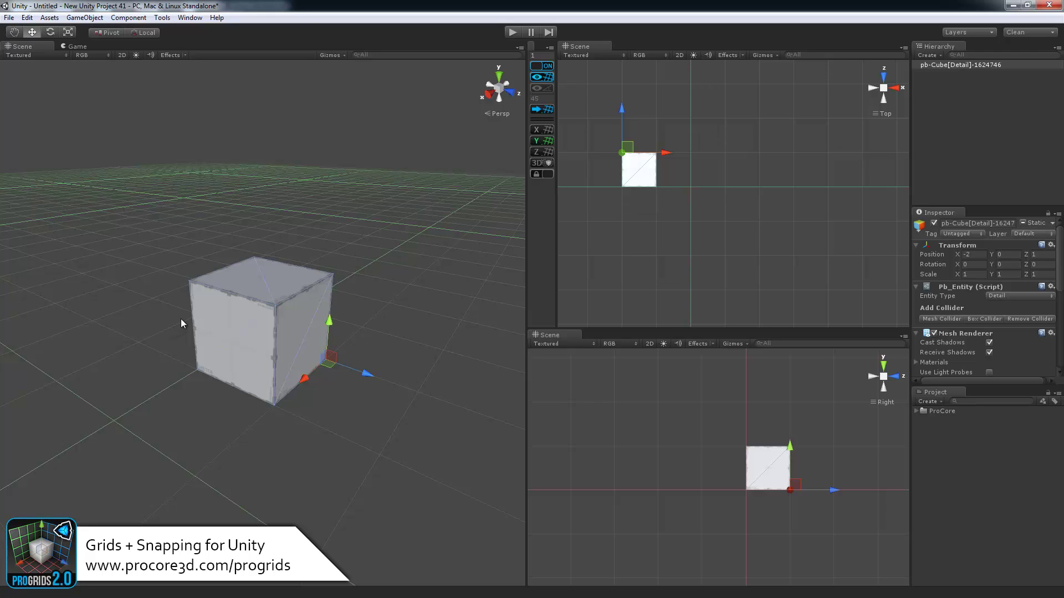
key(equal)
key(equal)
key(equal)
key(equal)
key(equal)
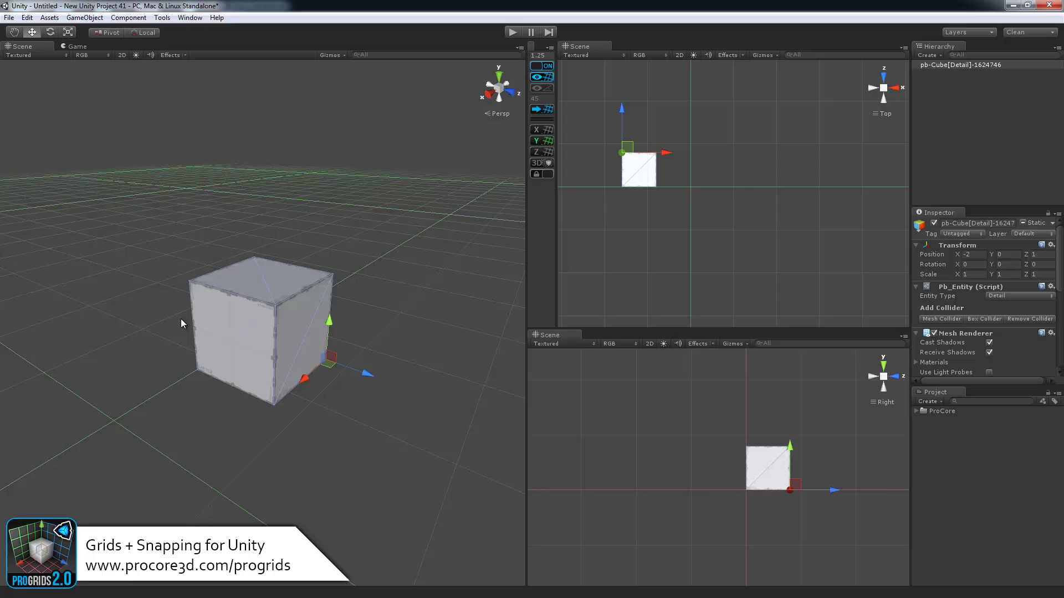
key(minus)
key(minus)
key(minus)
key(minus)
key(minus)
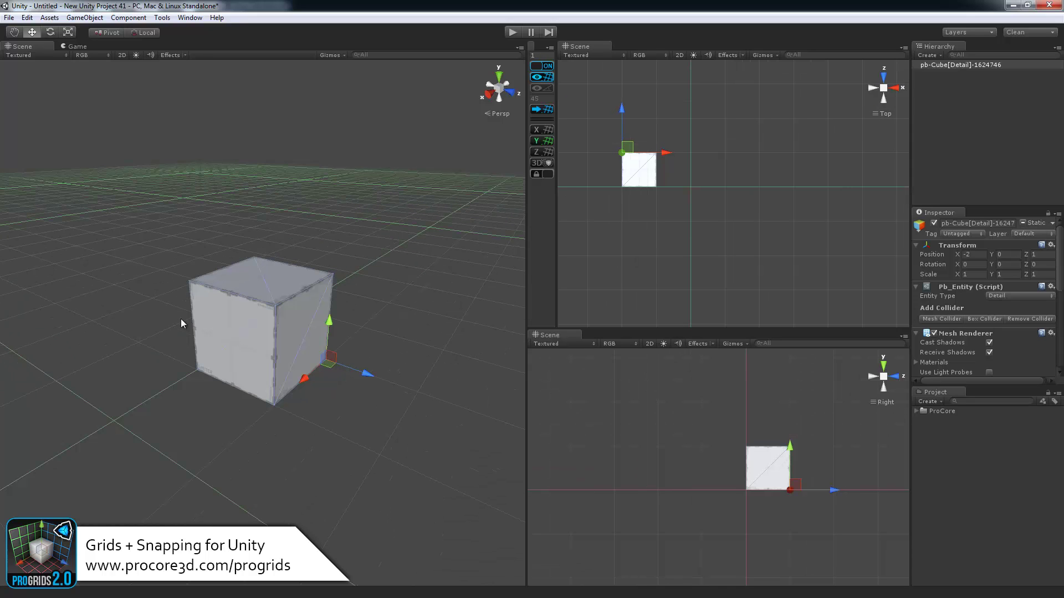
scroll(214, 347, down, 2)
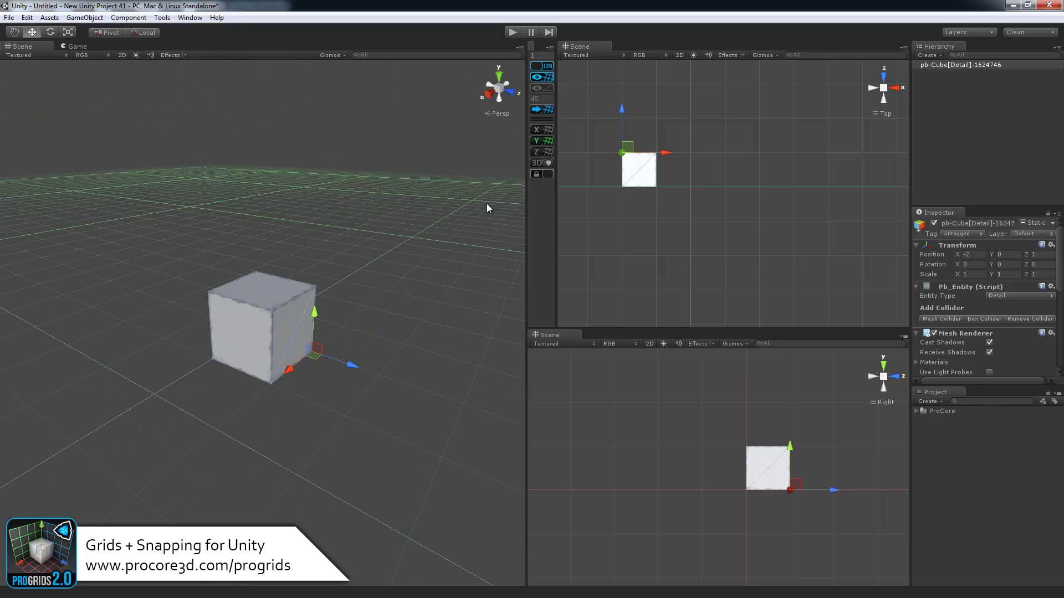
- Try the grid on the X and Z planes, then lock the perspective grid in place
click(542, 132)
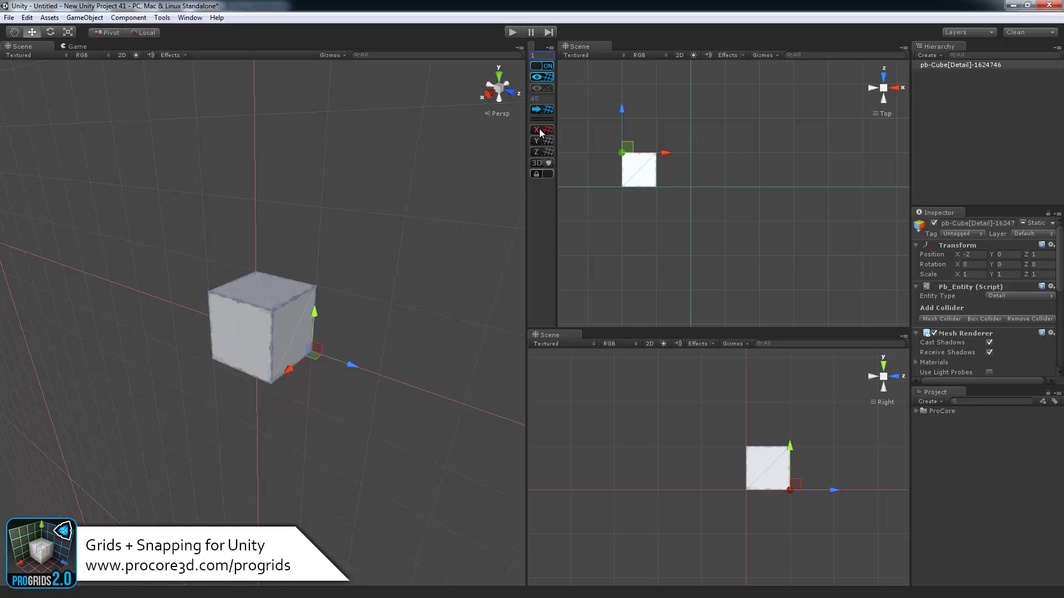
middle_drag(404, 259, 433, 298)
click(546, 154)
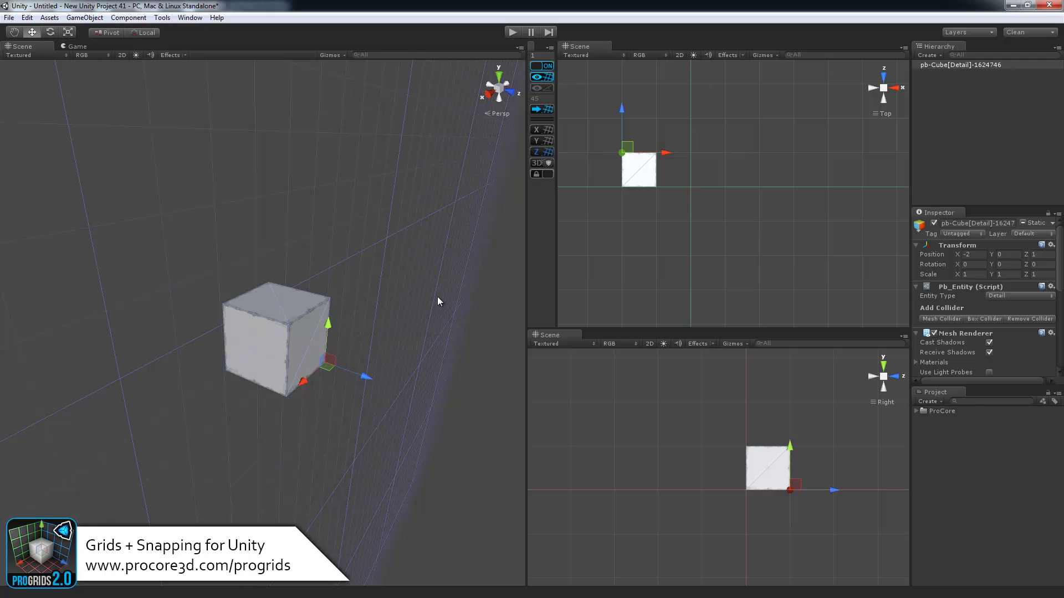
click(543, 173)
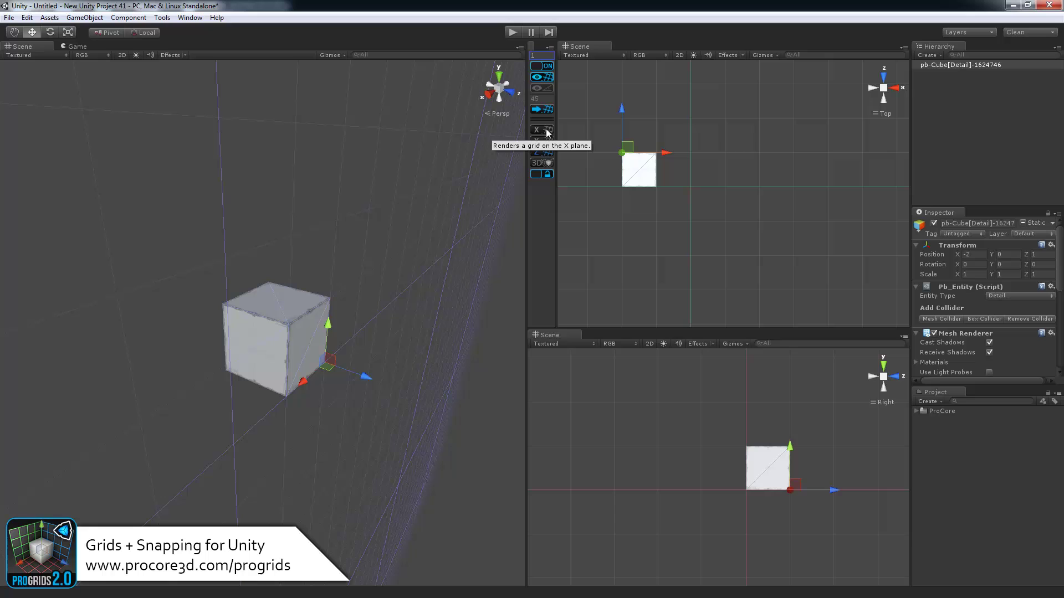
mouse_move(355, 244)
alt+mouse_down()
mouse_move(304, 278)
mouse_move(396, 257)
mouse_move(276, 258)
mouse_move(350, 347)
mouse_move(416, 394)
alt+mouse_up()
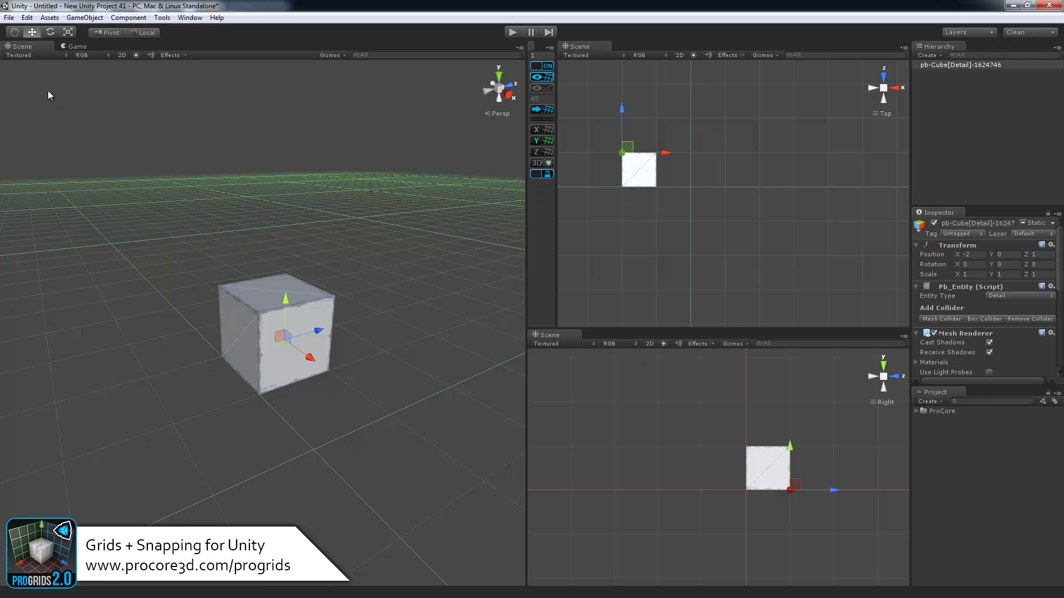
- Open the ProGrids page of Edit > Preferences and move the window aside
click(27, 17)
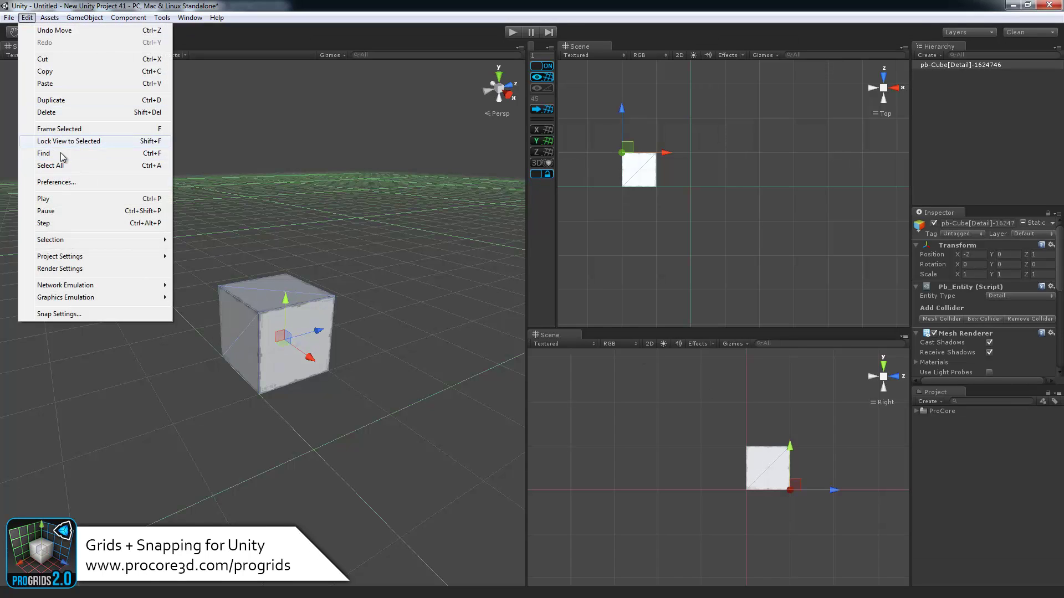
click(61, 184)
click(339, 314)
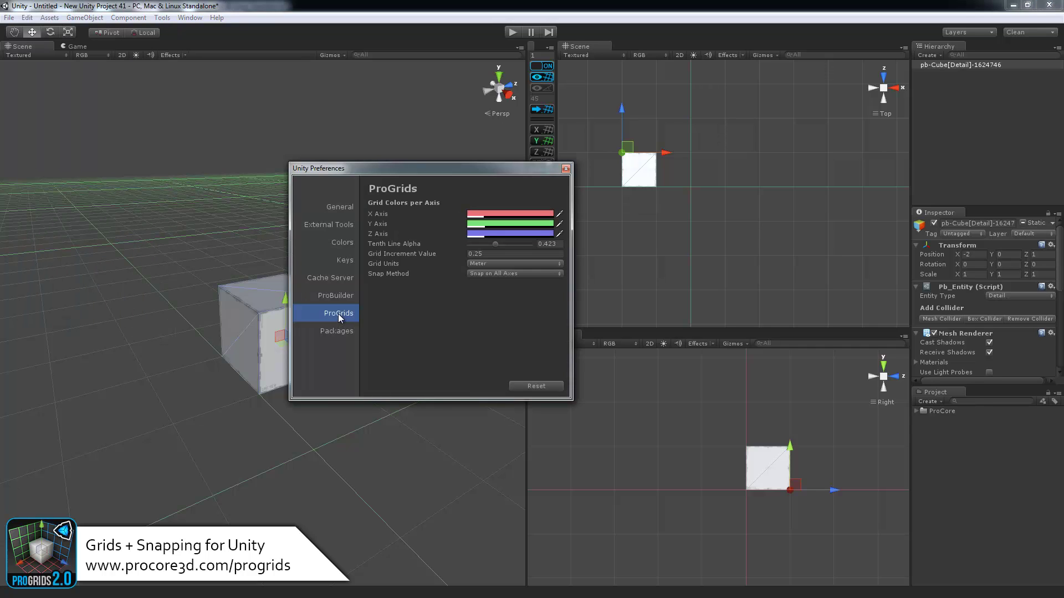
drag(437, 169, 667, 227)
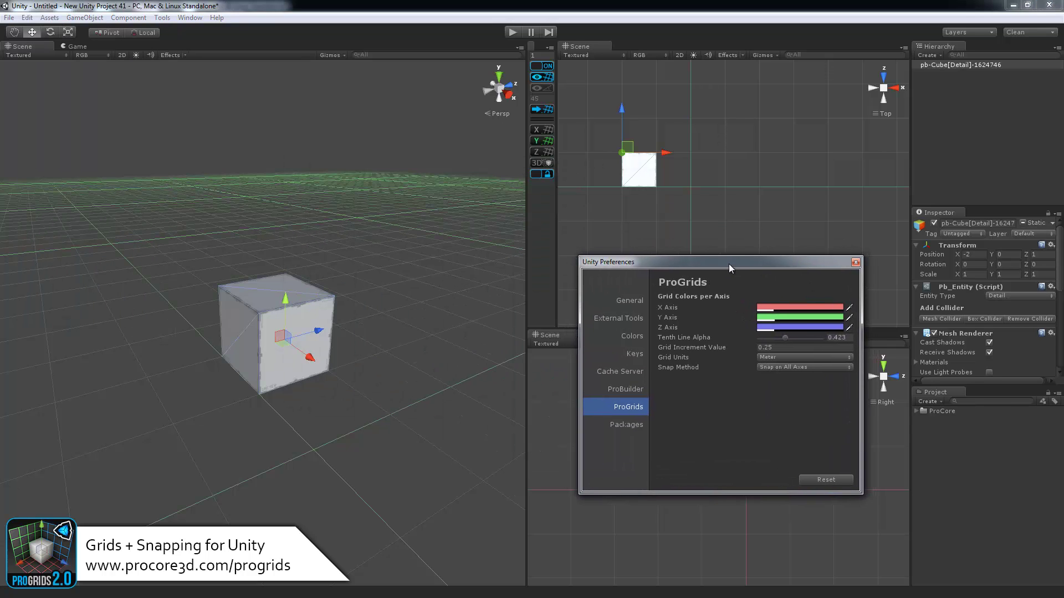
drag(587, 227, 84, 66)
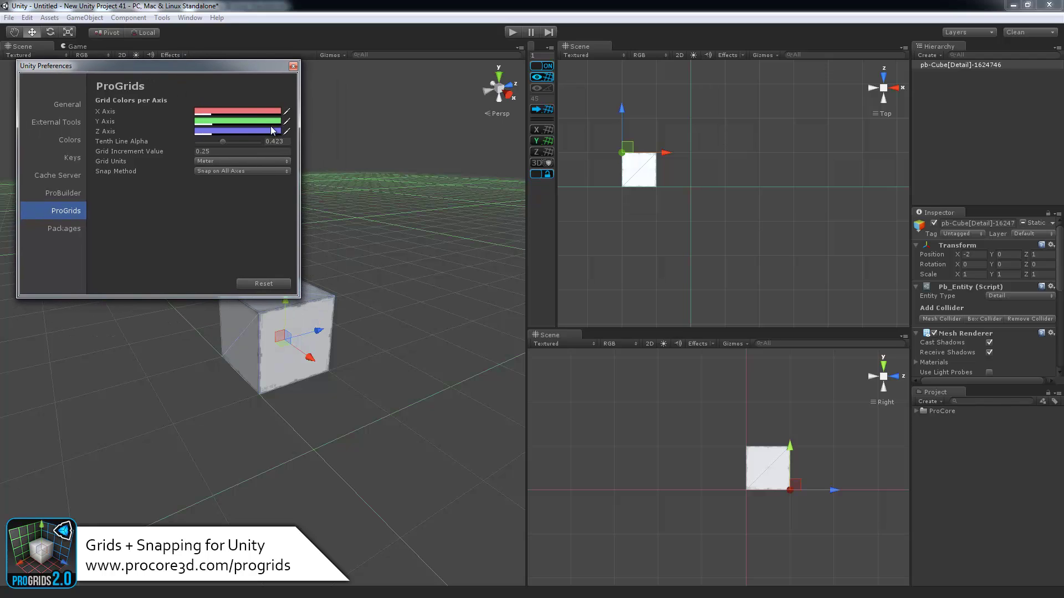
- Lower the X Axis grid colour's alpha from 49 to 35
click(235, 112)
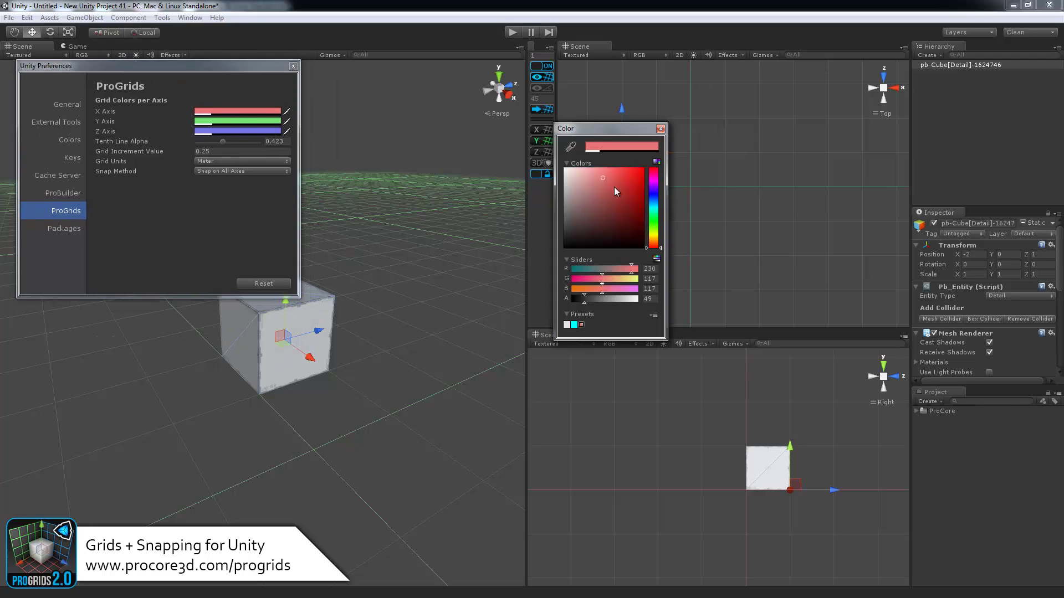
mouse_move(602, 302)
mouse_down()
mouse_move(628, 302)
mouse_move(587, 302)
mouse_move(586, 314)
mouse_up()
click(660, 129)
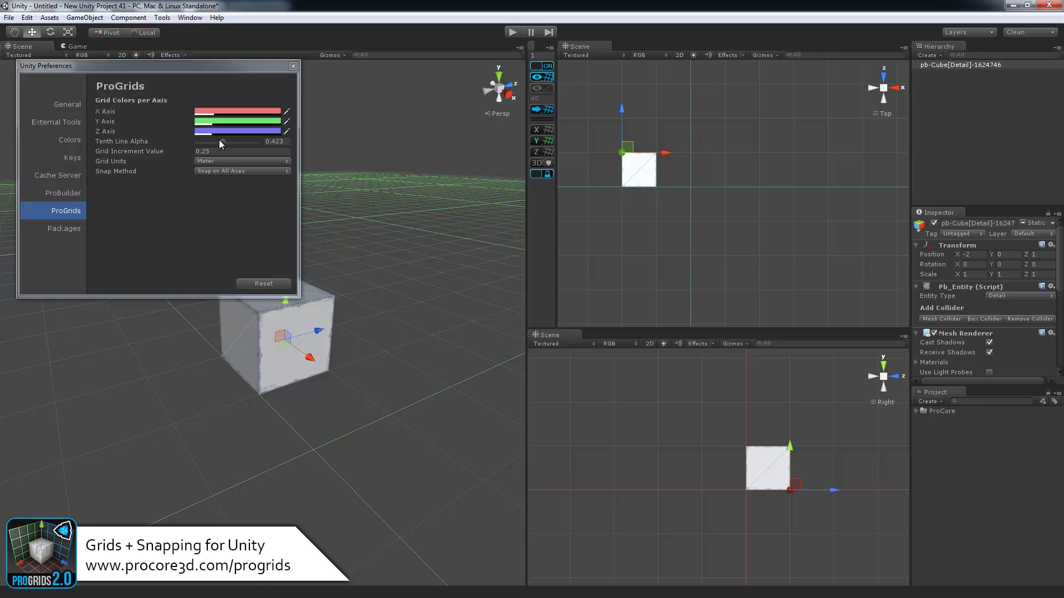
- Raise Tenth Line Alpha to 0.618, then select the 0.25 Grid Increment value
mouse_move(221, 143)
mouse_down()
mouse_move(243, 141)
mouse_move(200, 146)
mouse_move(237, 152)
mouse_up()
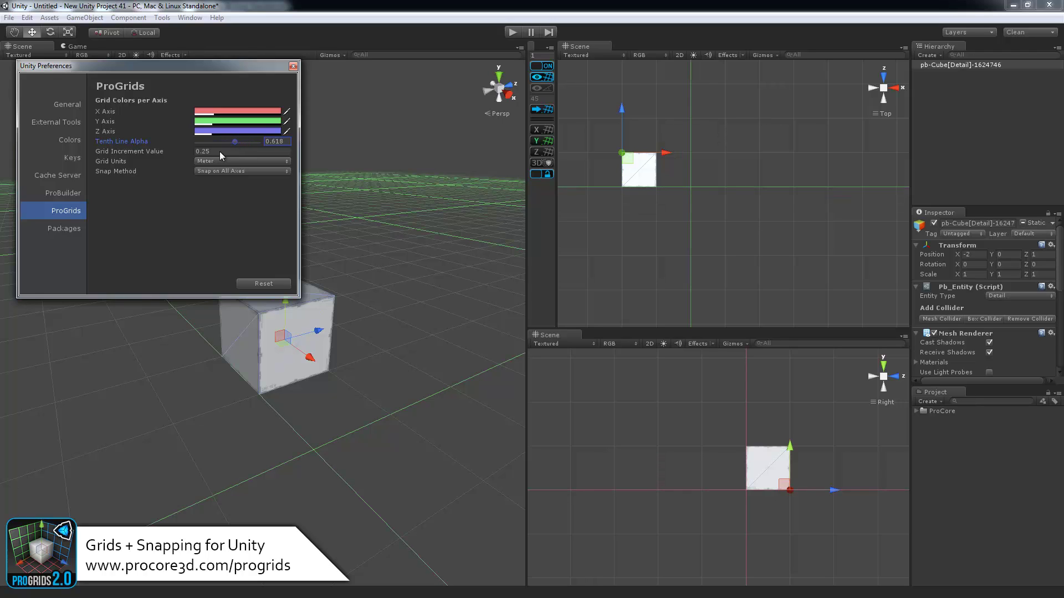
click(219, 151)
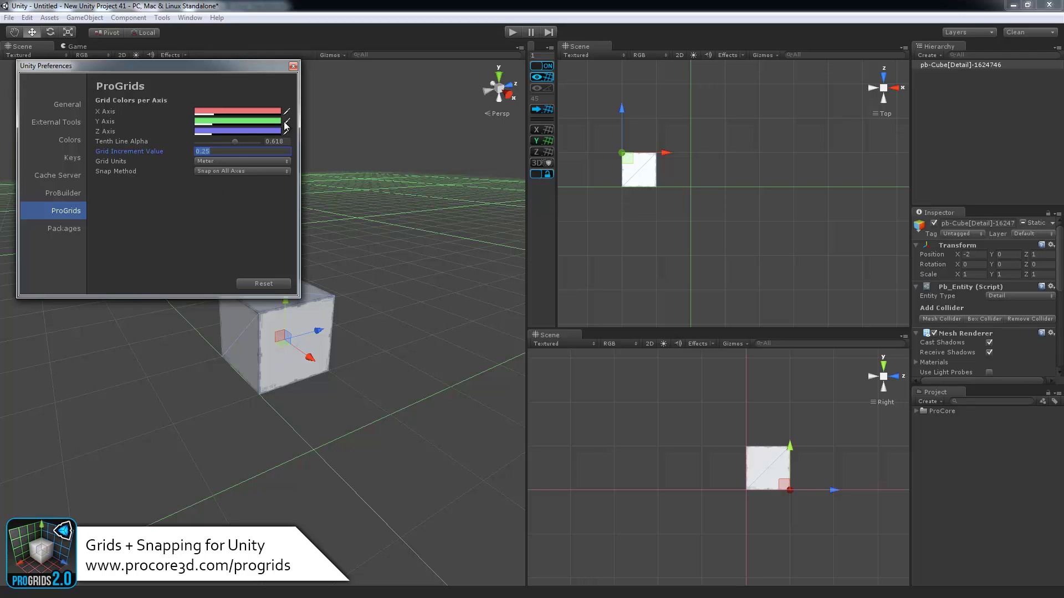
click(220, 161)
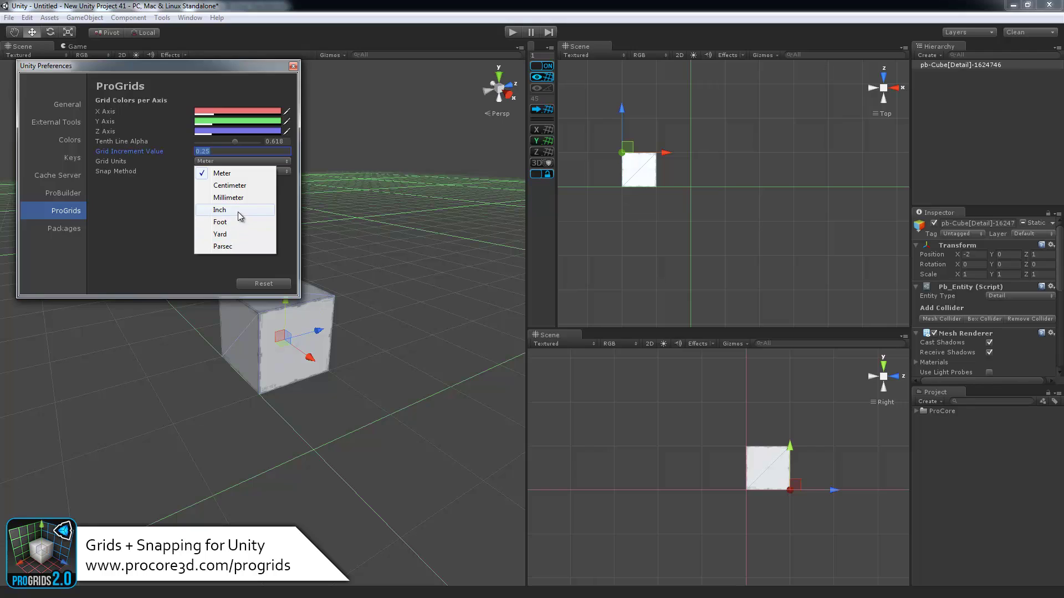
click(160, 243)
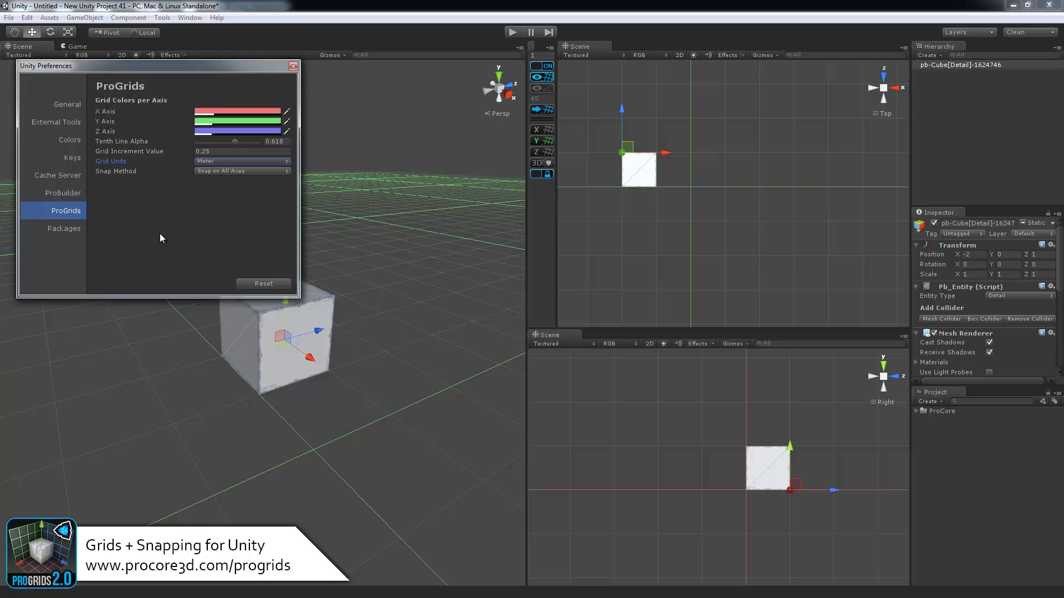
- Keep Snap on All Axes as the snap method and toggle handle orientation to Global with X
click(240, 171)
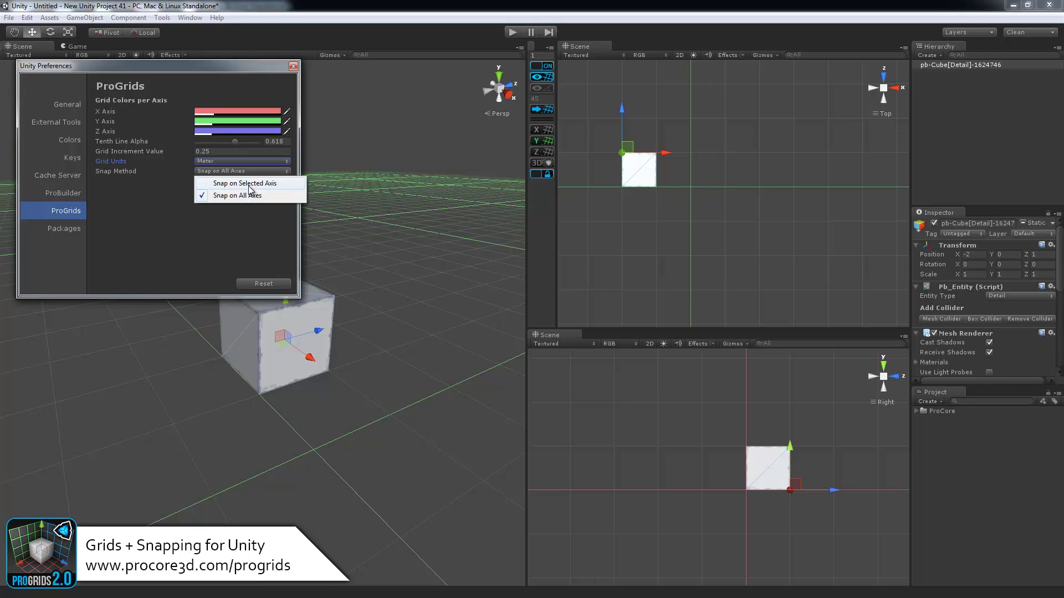
click(238, 195)
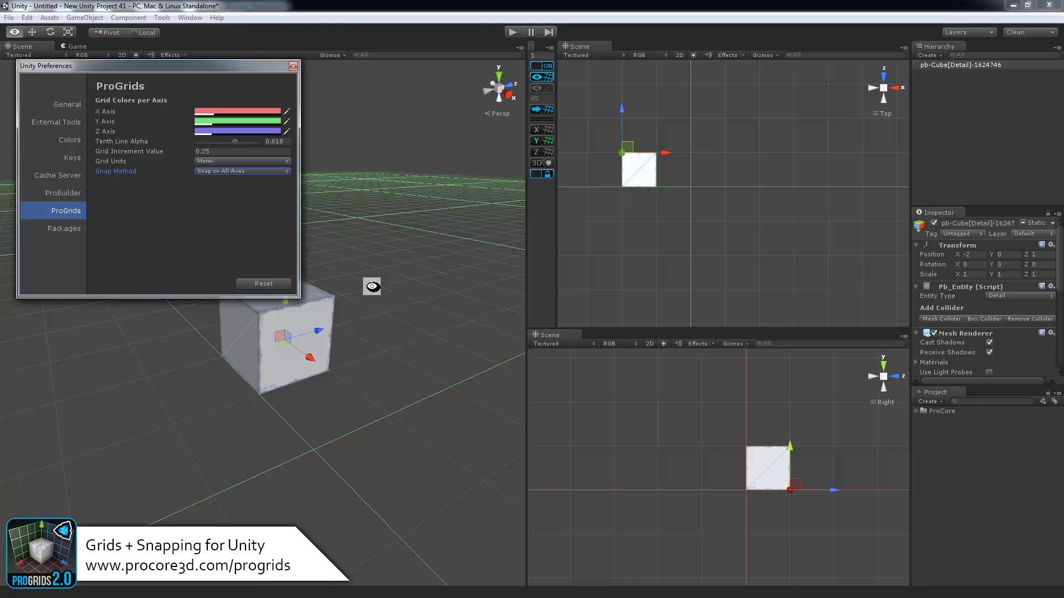
alt+drag(373, 285, 375, 309)
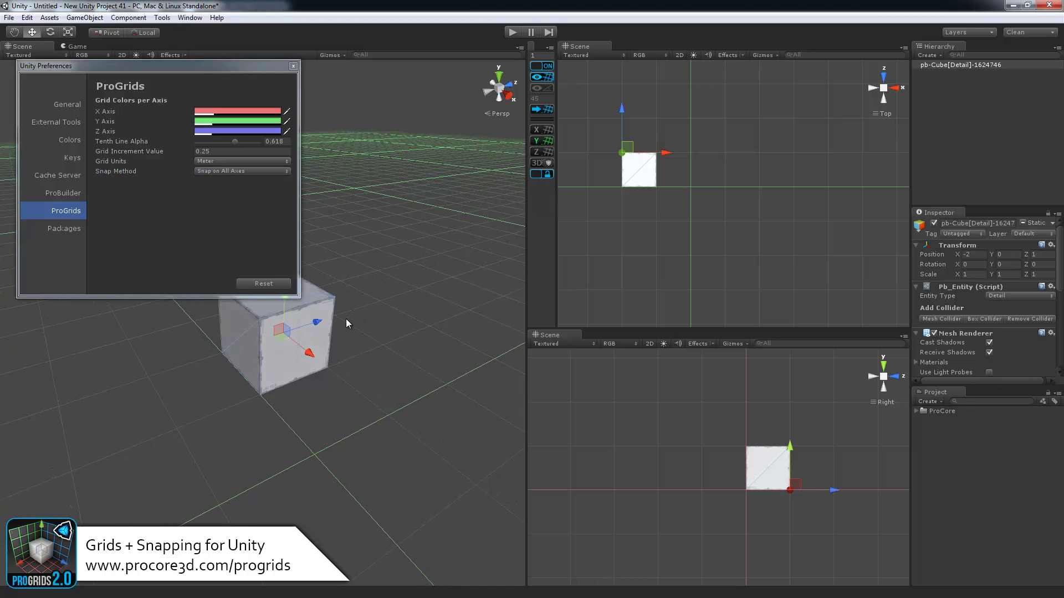
key(x)
click(250, 224)
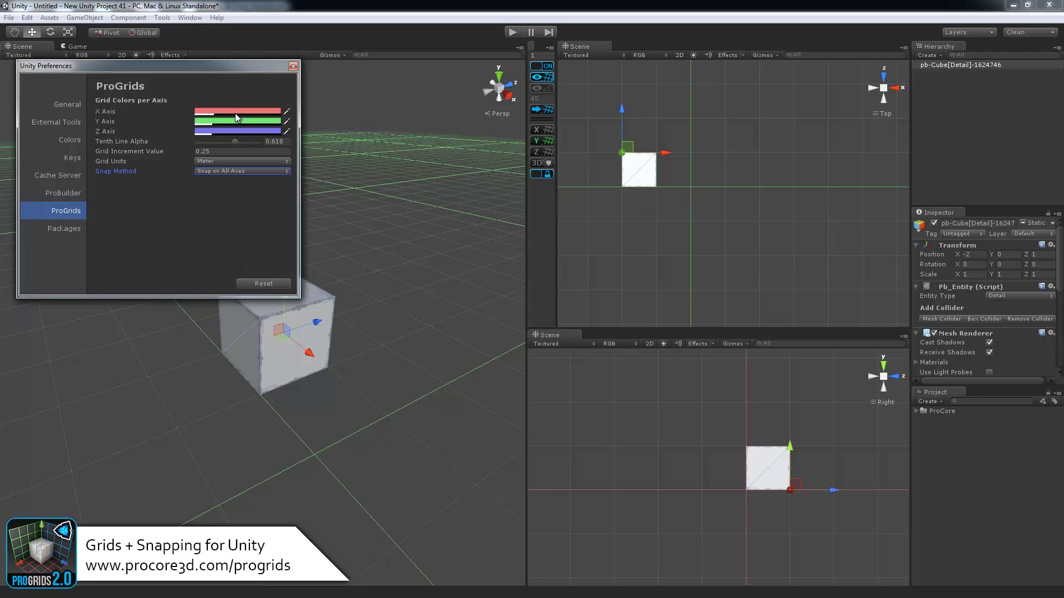
- Close the Unity Preferences window, leaving the Scene views with the cube at -2, 0, 1
click(294, 67)
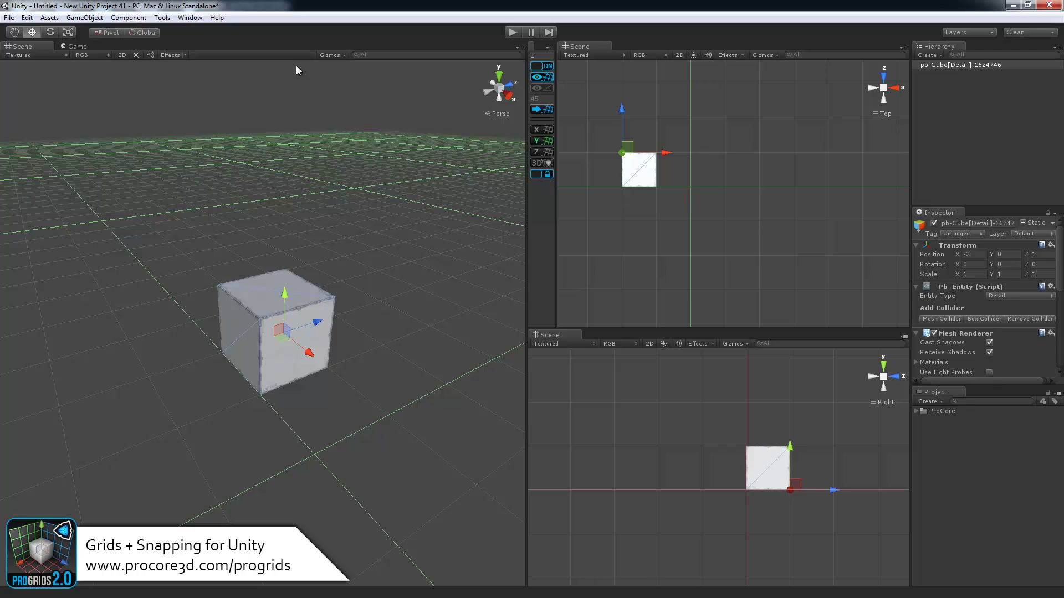